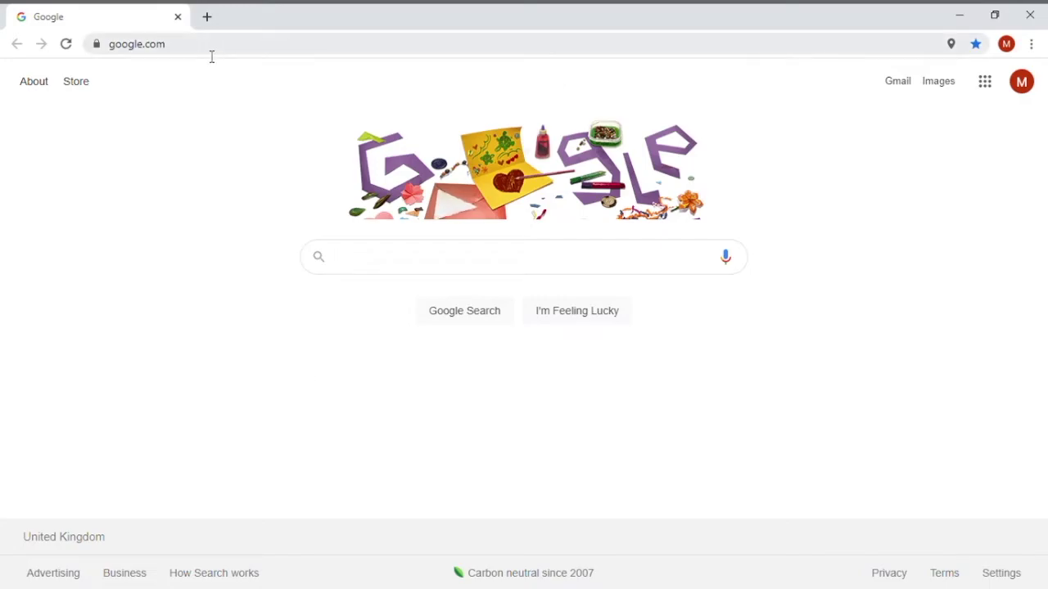
# Enter flat.io in Chrome's address bar to go to the Flat website
pyautogui.click(211, 57)
pyautogui.write('flat')
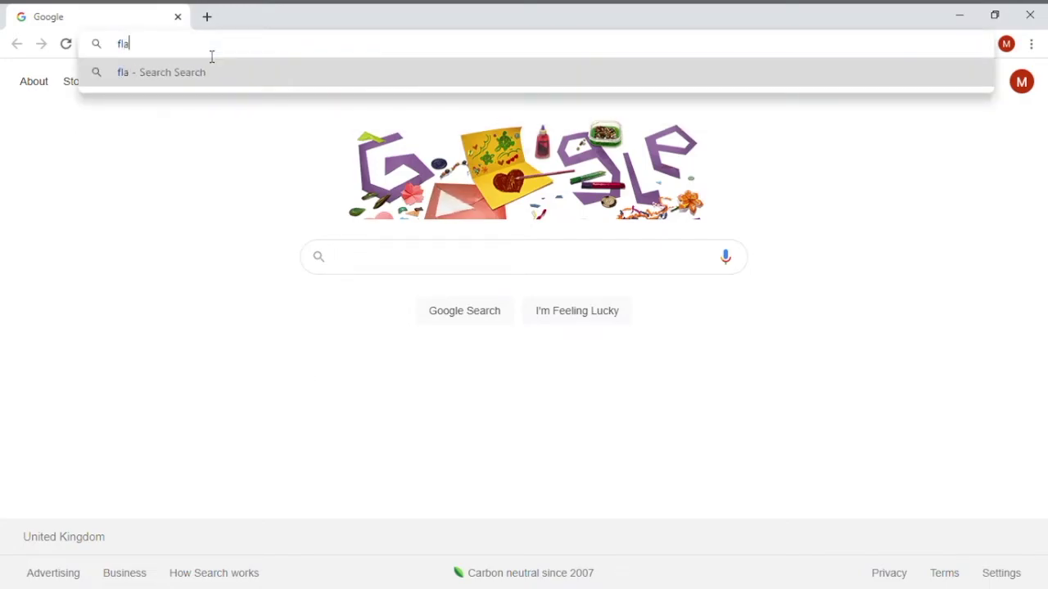
pyautogui.write('.io')
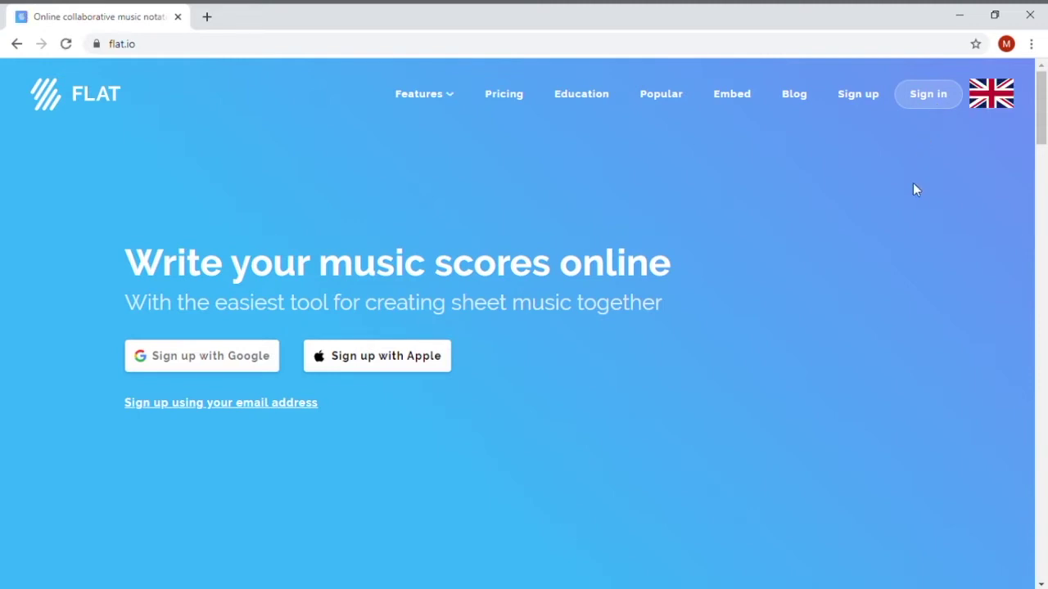
# Sign in to Flat with the Google account to reach the My classes page
pyautogui.click(927, 93)
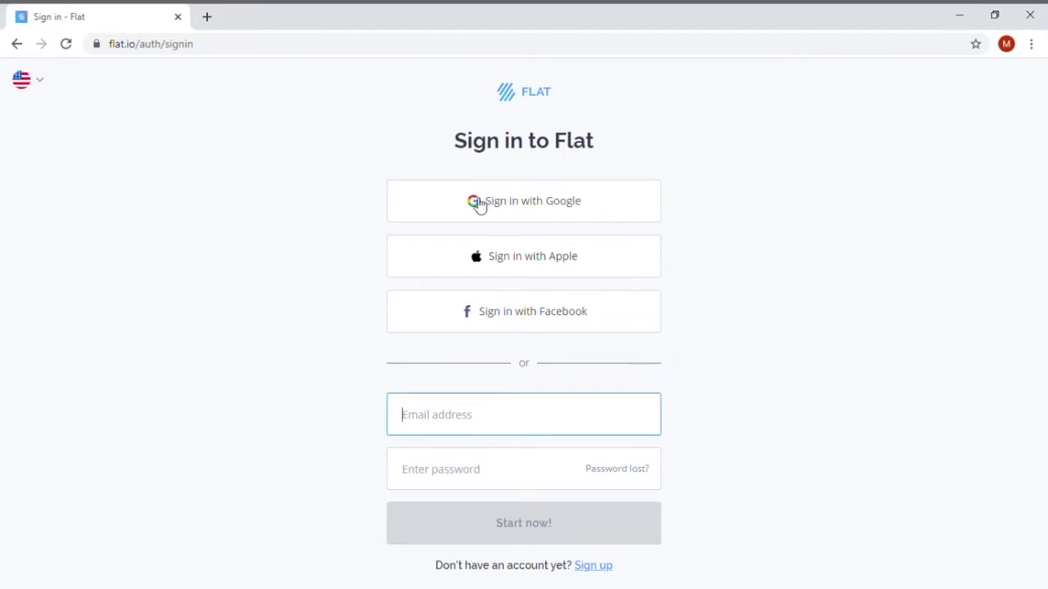
pyautogui.click(530, 209)
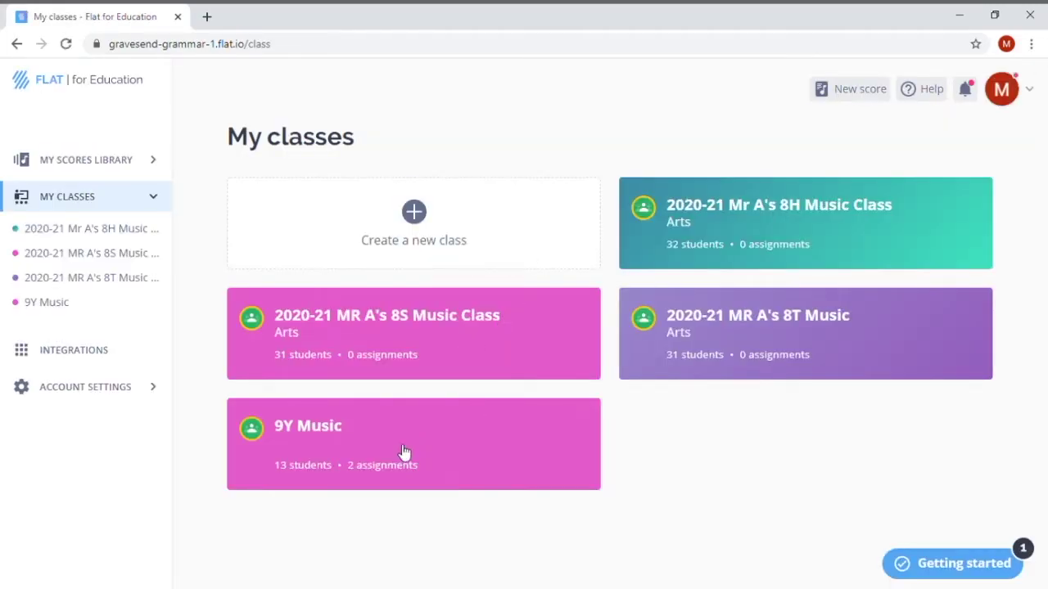
# Start a new score titled 'MY SCORE 1'
pyautogui.click(836, 95)
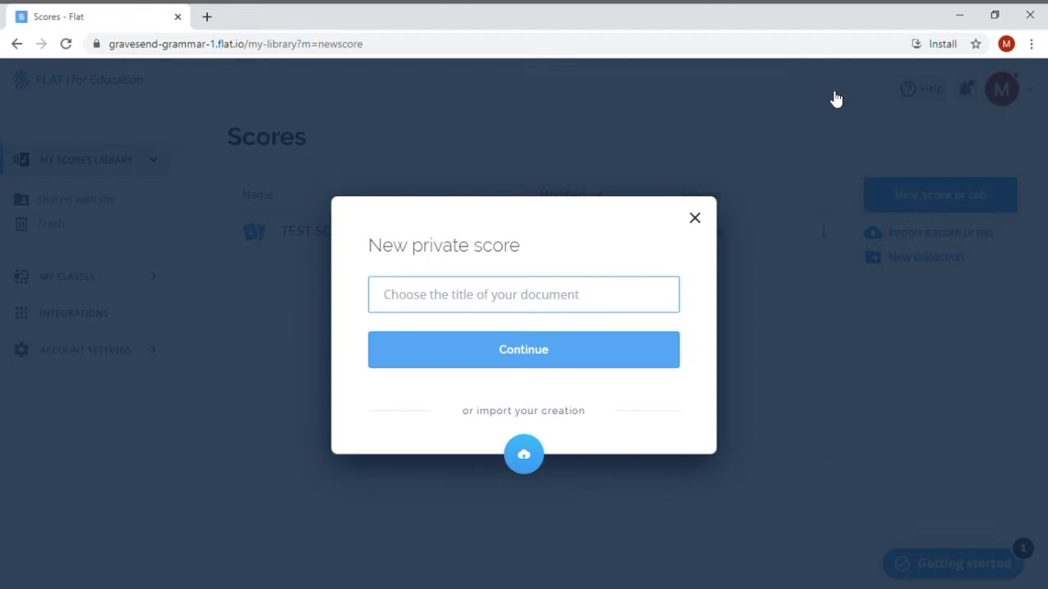
pyautogui.write('MY SCORE 1')
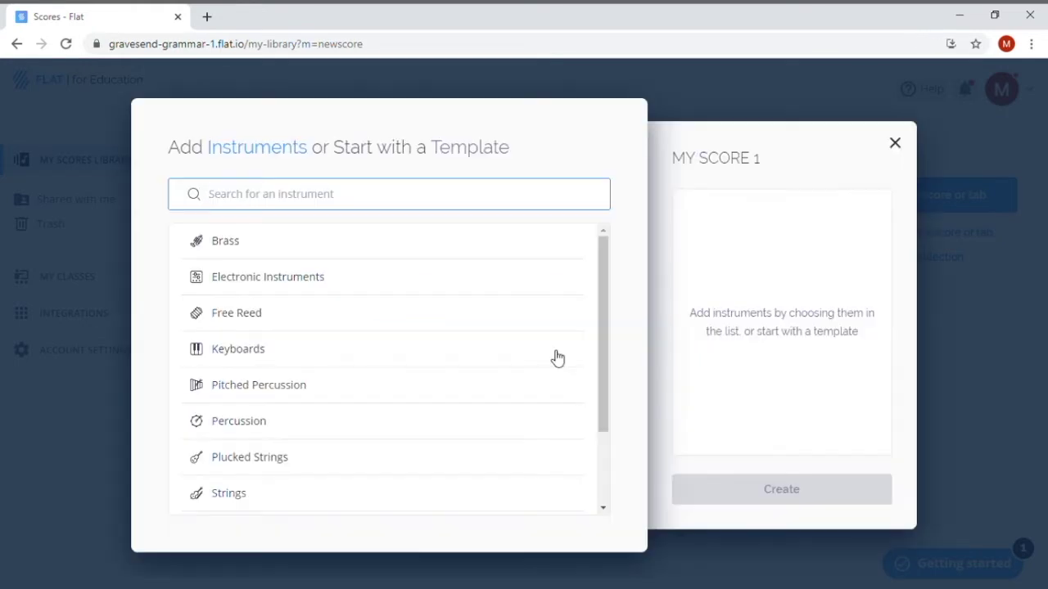
pyautogui.click(556, 358)
# Add Grand Piano from Keyboards and remove the extra Hammond Organ
pyautogui.scroll(-1, 257, 304)
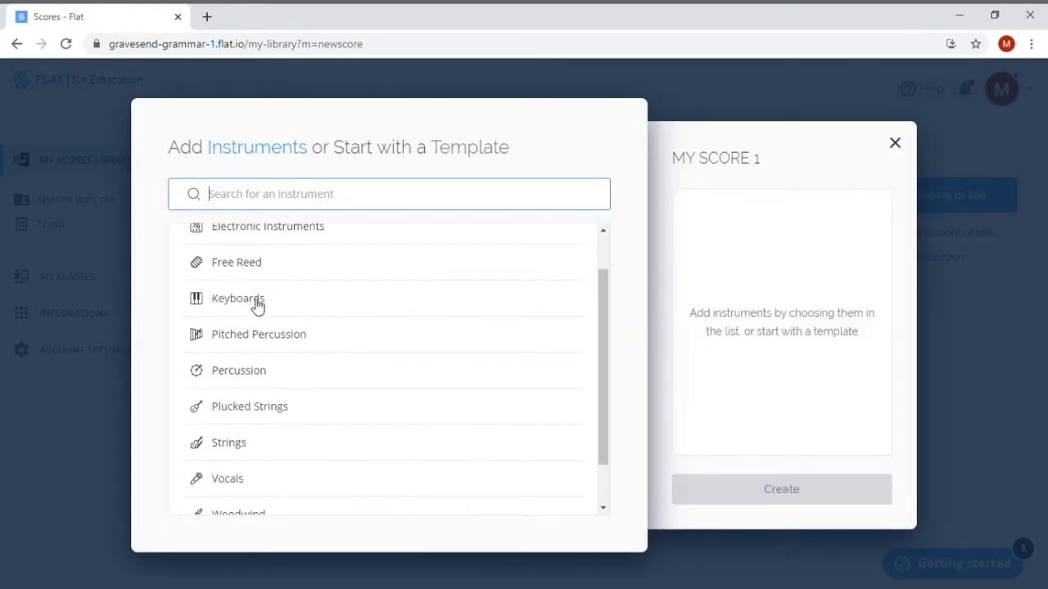
pyautogui.click(255, 301)
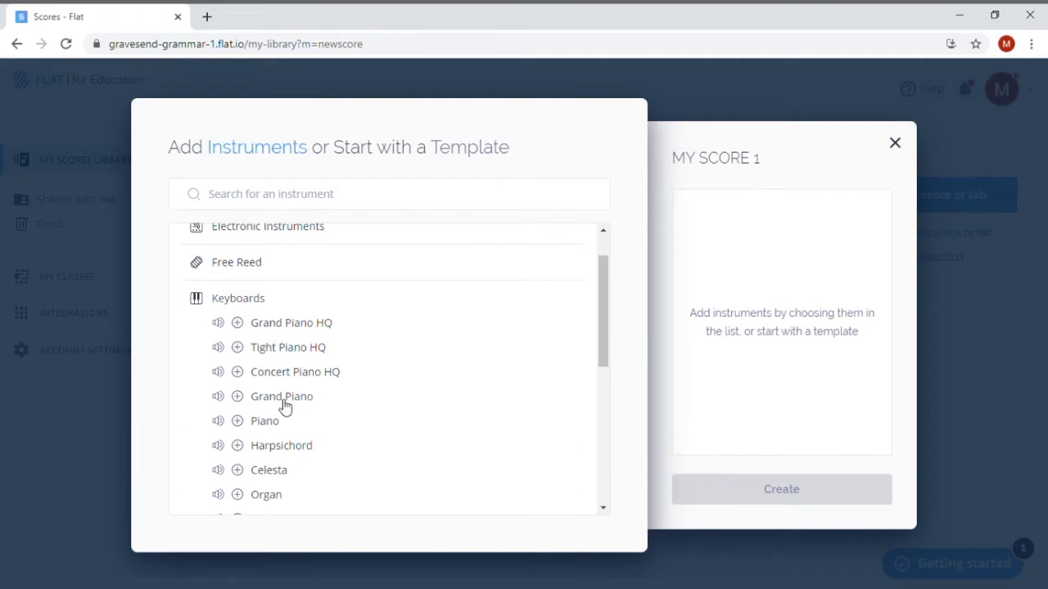
pyautogui.click(283, 401)
pyautogui.moveTo(603, 346); pyautogui.dragTo(603, 391)
pyautogui.click(324, 397)
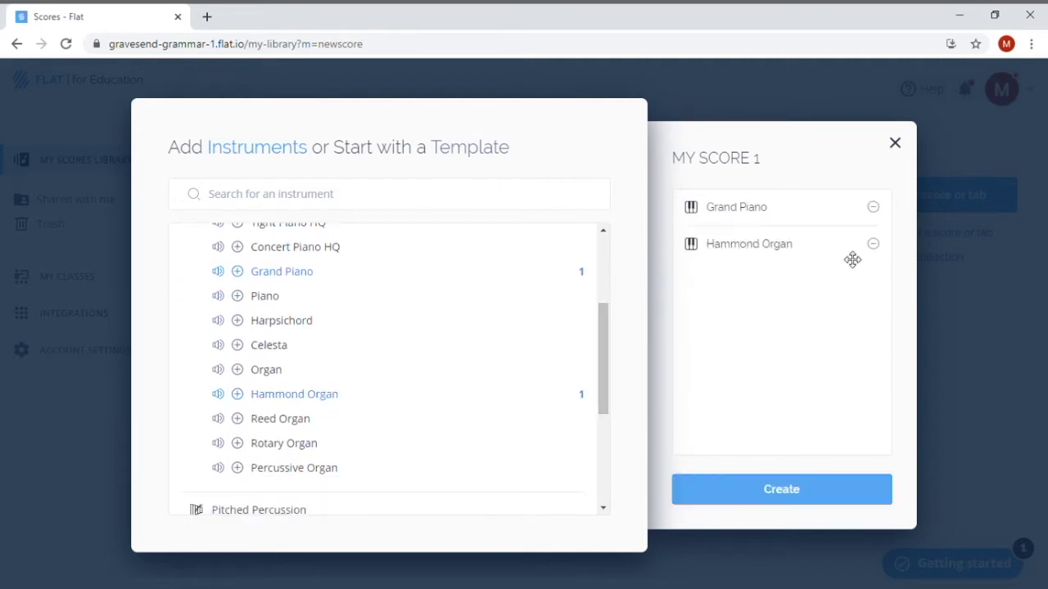
pyautogui.click(872, 244)
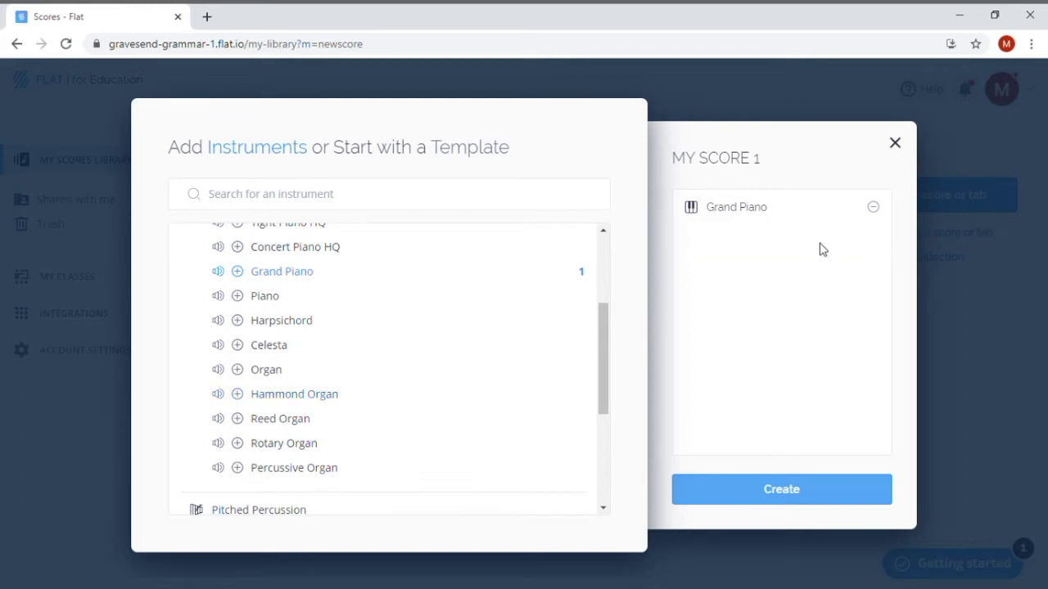
# Create the score and page through the welcome tutorial to its last page
pyautogui.click(792, 495)
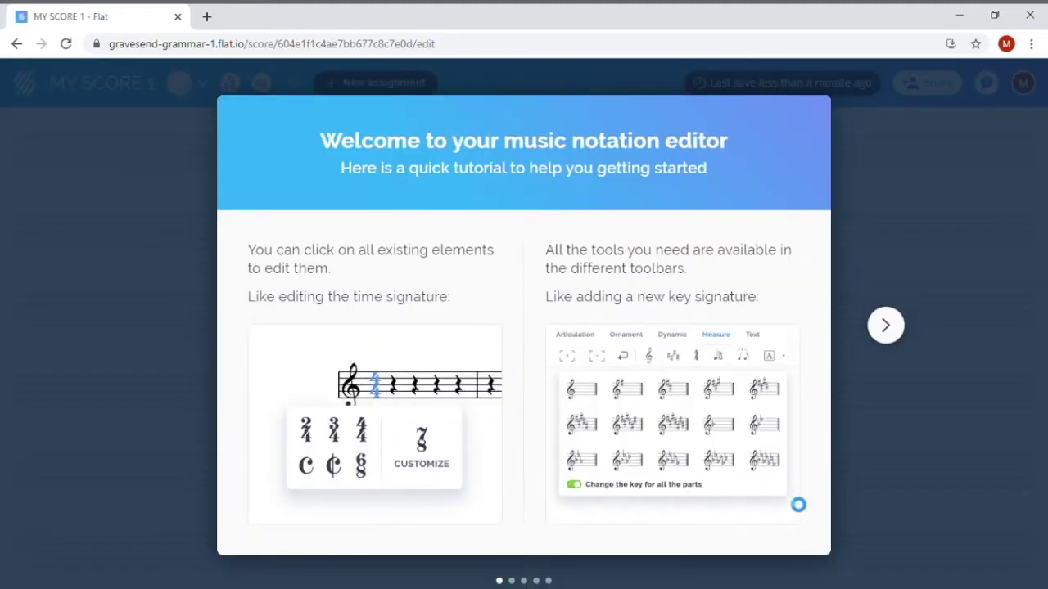
pyautogui.click(887, 331)
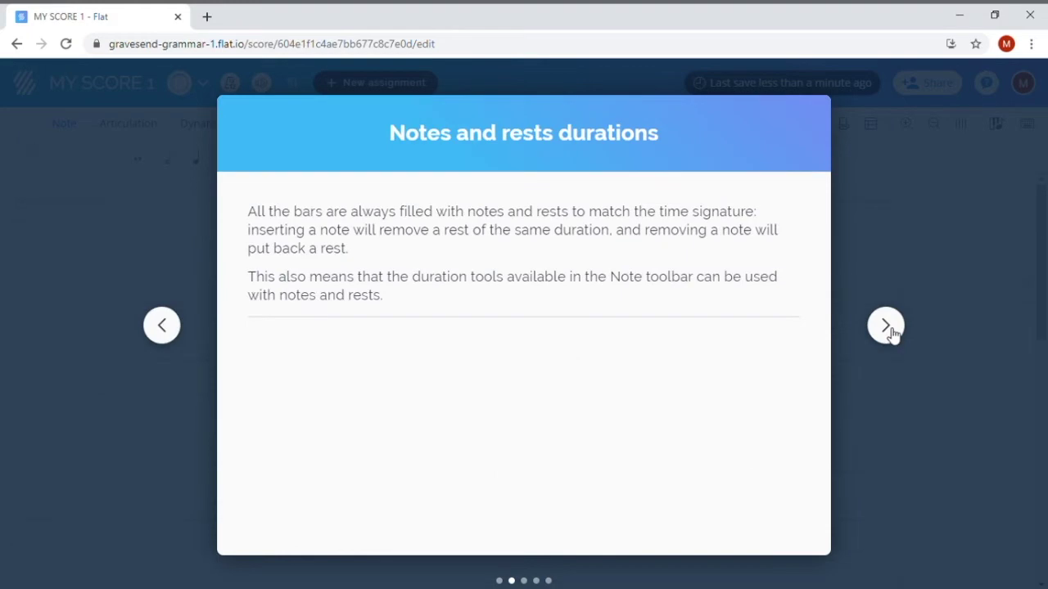
pyautogui.click(890, 331)
pyautogui.click(890, 331)
pyautogui.click(889, 331)
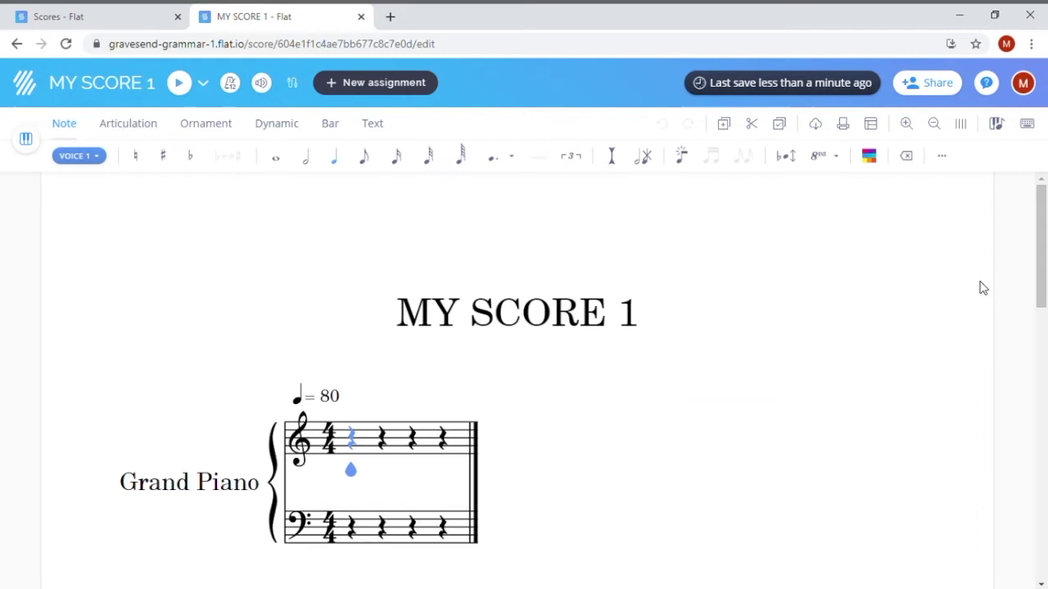
# Change the tempo marking from 80 to 60 and save it
pyautogui.moveTo(1041, 295); pyautogui.dragTo(1041, 297)
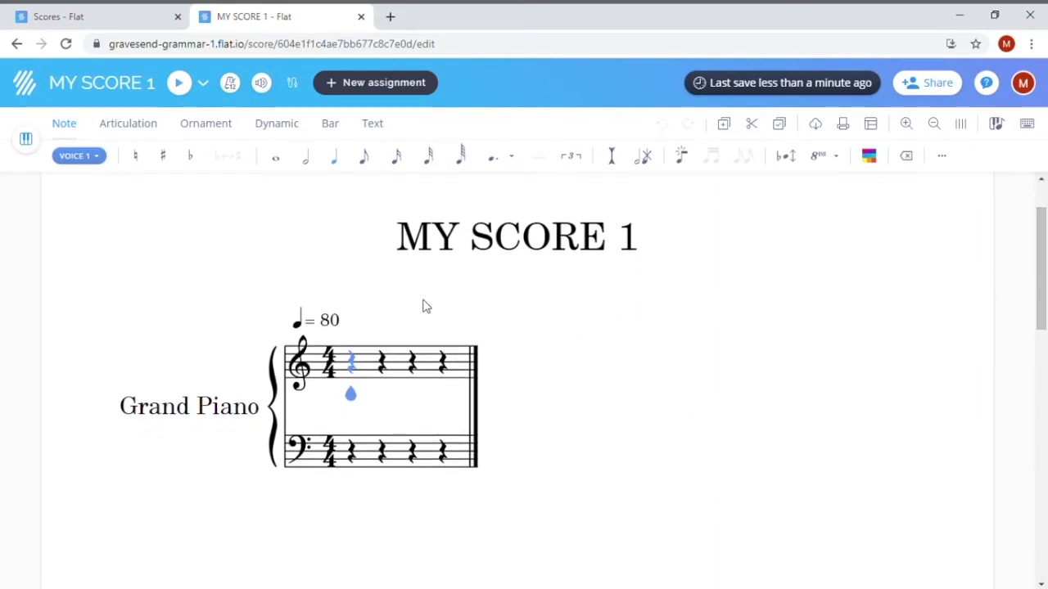
pyautogui.click(324, 328)
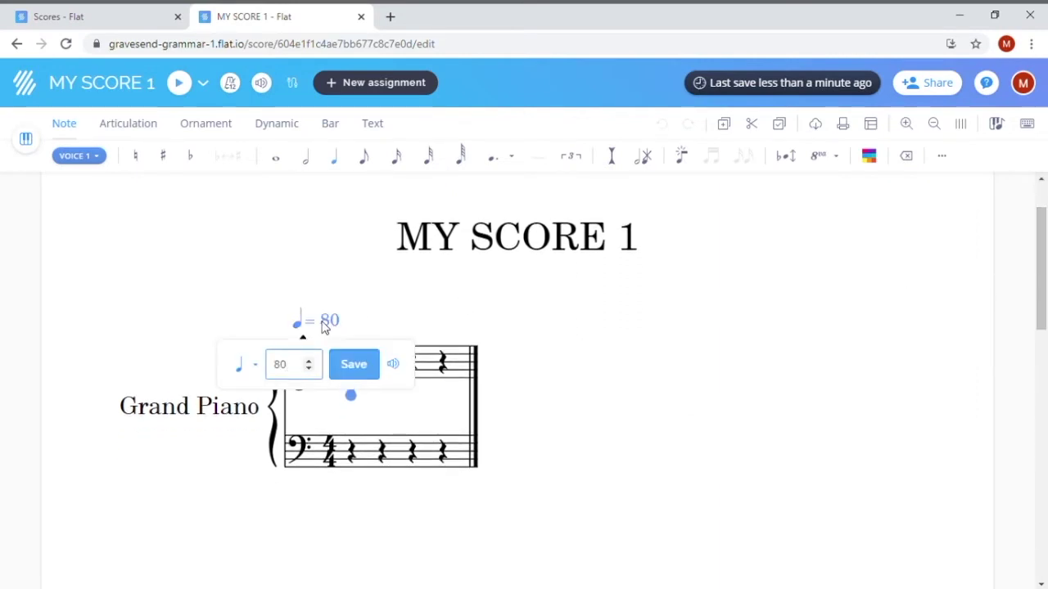
pyautogui.press('BackSpace')
pyautogui.press('BackSpace')
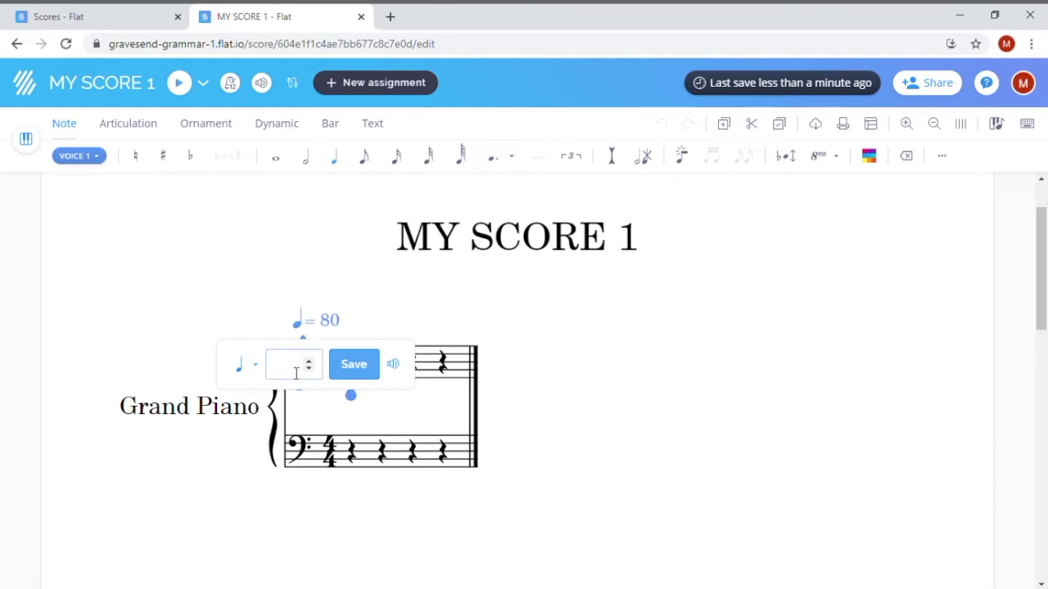
pyautogui.write('60')
pyautogui.click(371, 365)
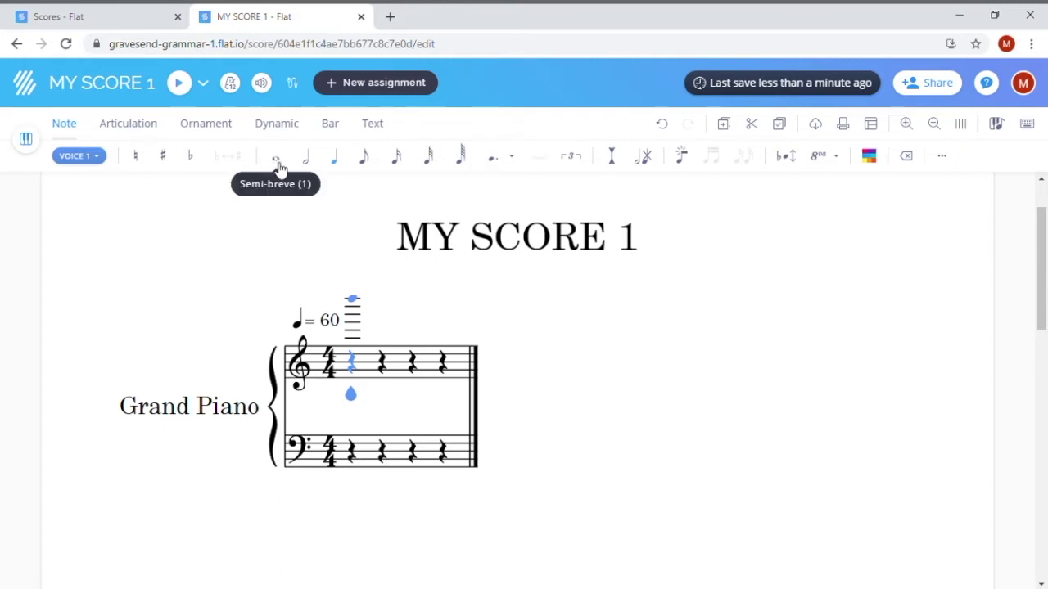
# Use semibreve duration to enter whole-note Cs in treble bars 1 and 2
pyautogui.click(279, 166)
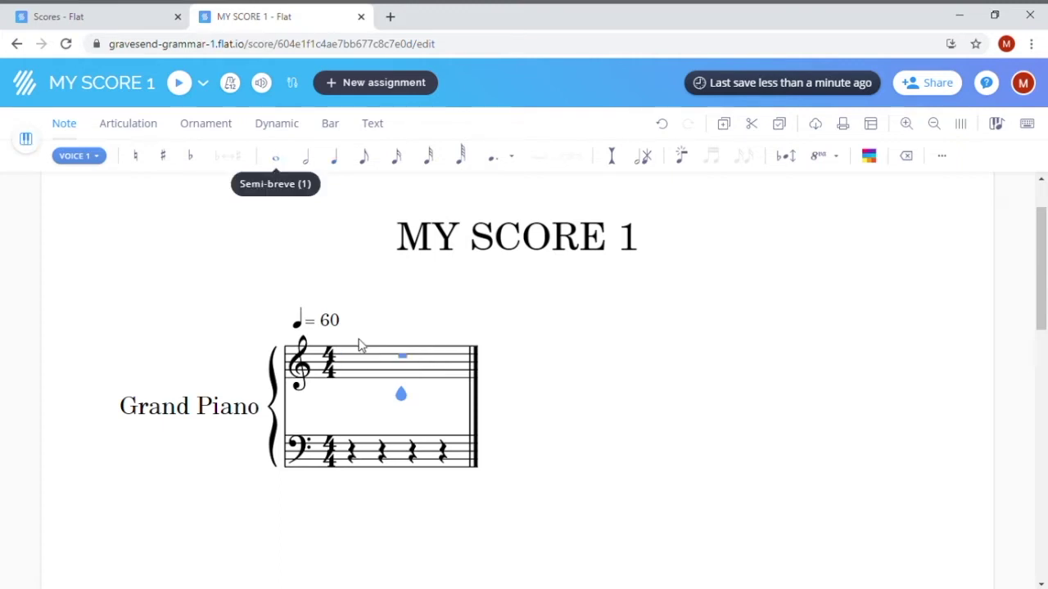
pyautogui.click(356, 446)
pyautogui.click(437, 457)
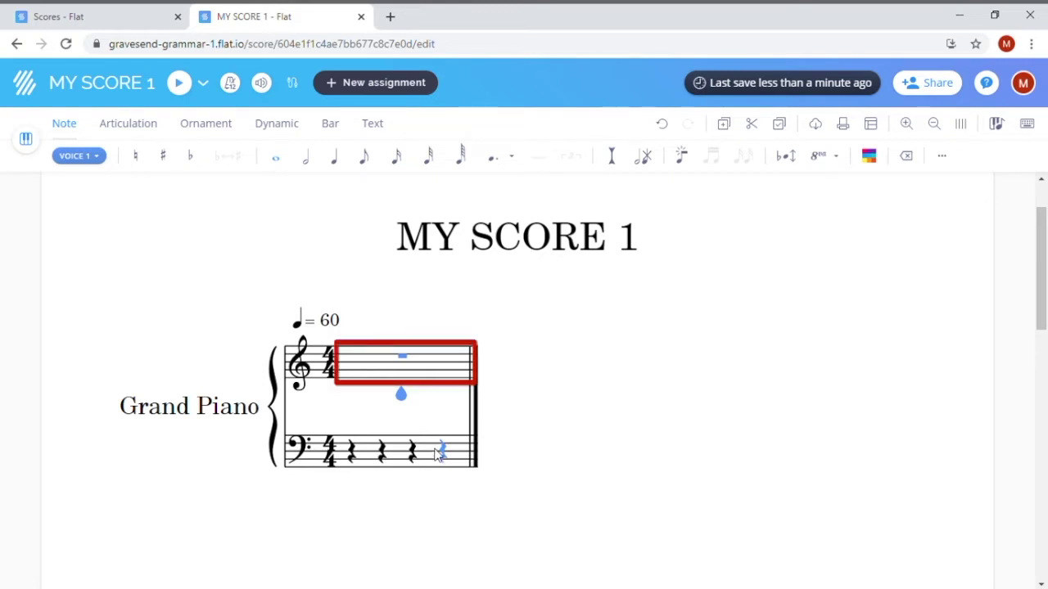
pyautogui.click(404, 361)
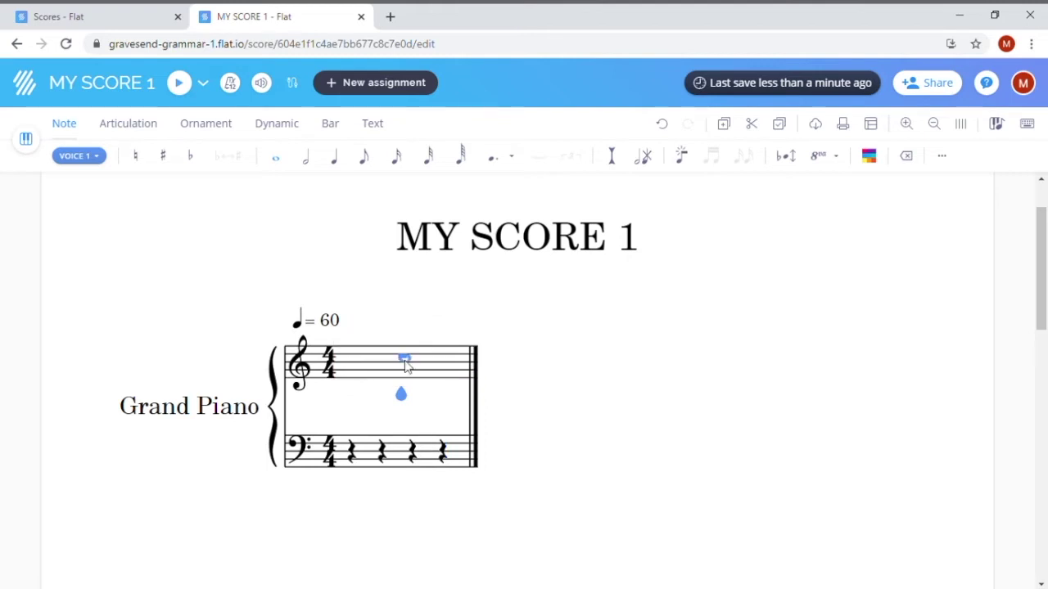
pyautogui.press('c')
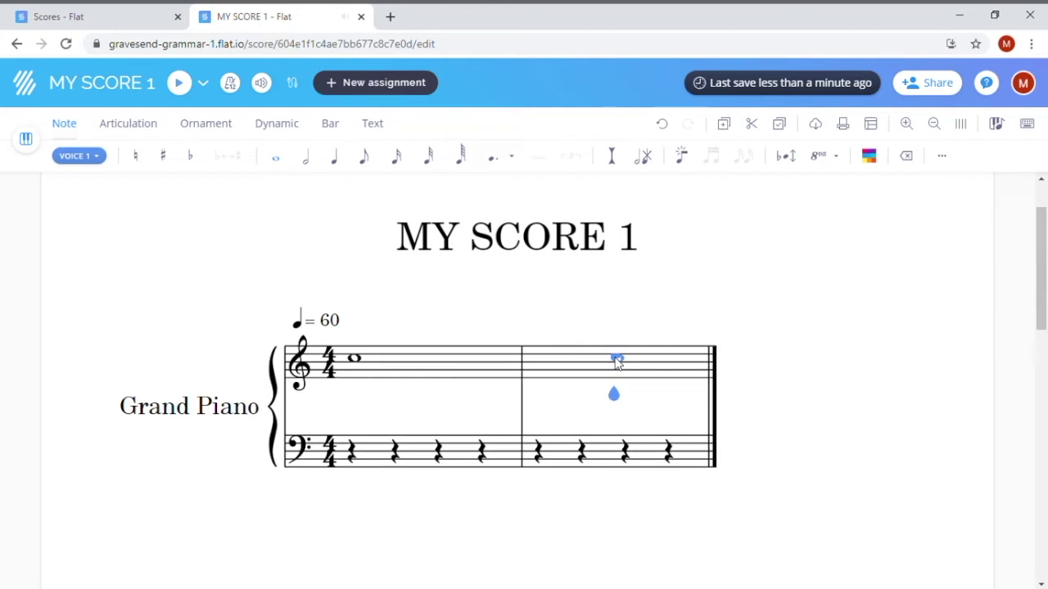
pyautogui.press('c')
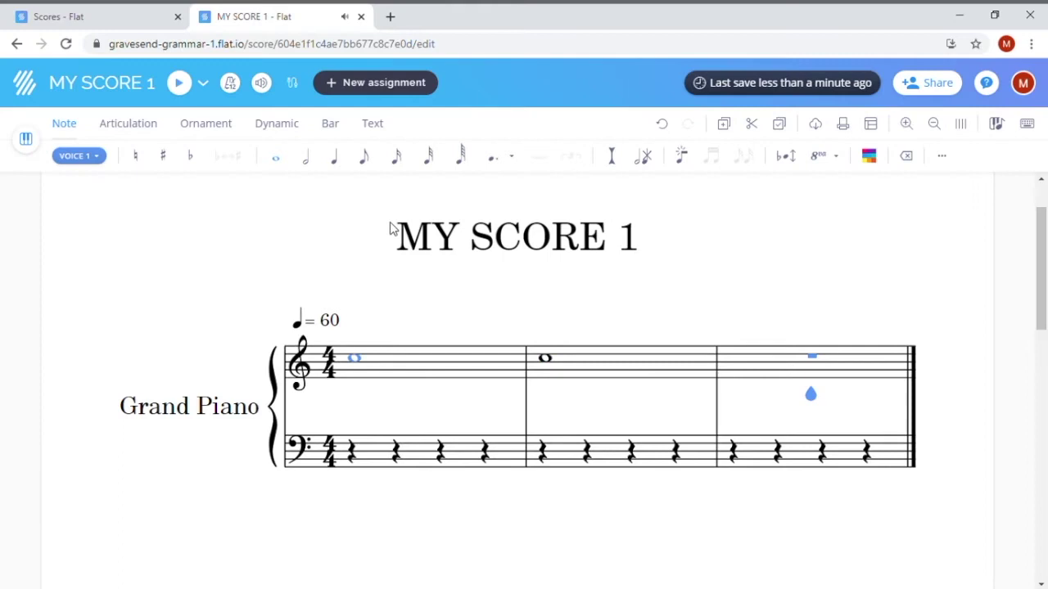
# Enter two half-note Cs in each of treble bars 3 and 4
pyautogui.click(309, 164)
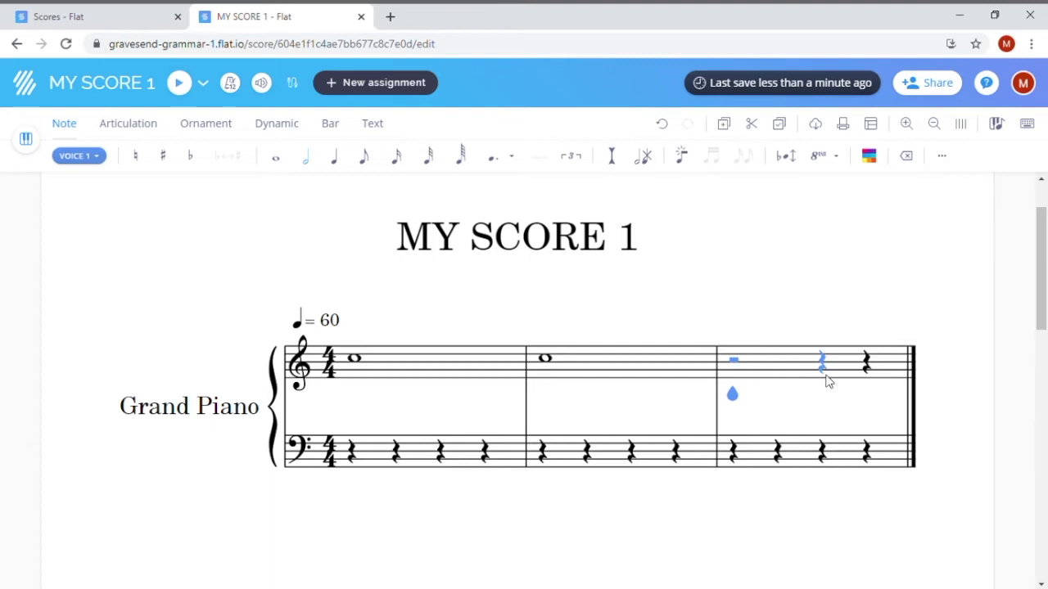
pyautogui.click(736, 360)
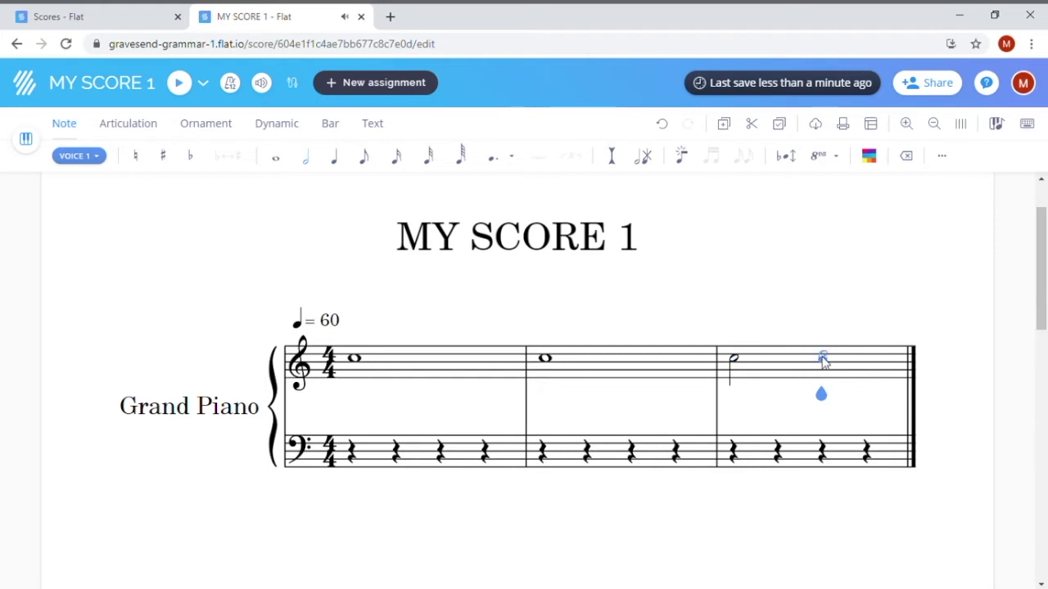
pyautogui.click(822, 366)
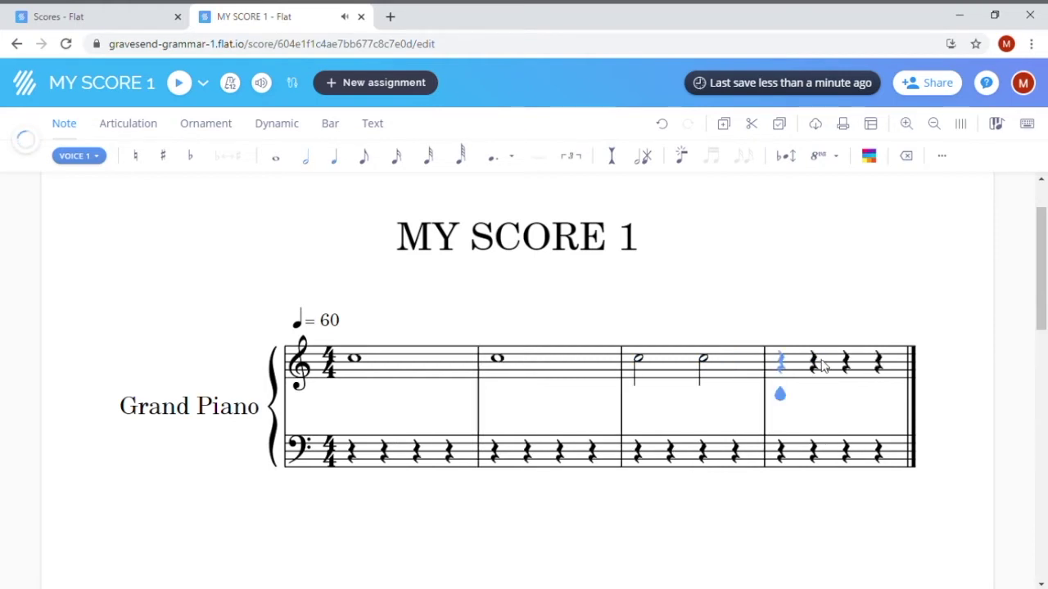
pyautogui.press('6')
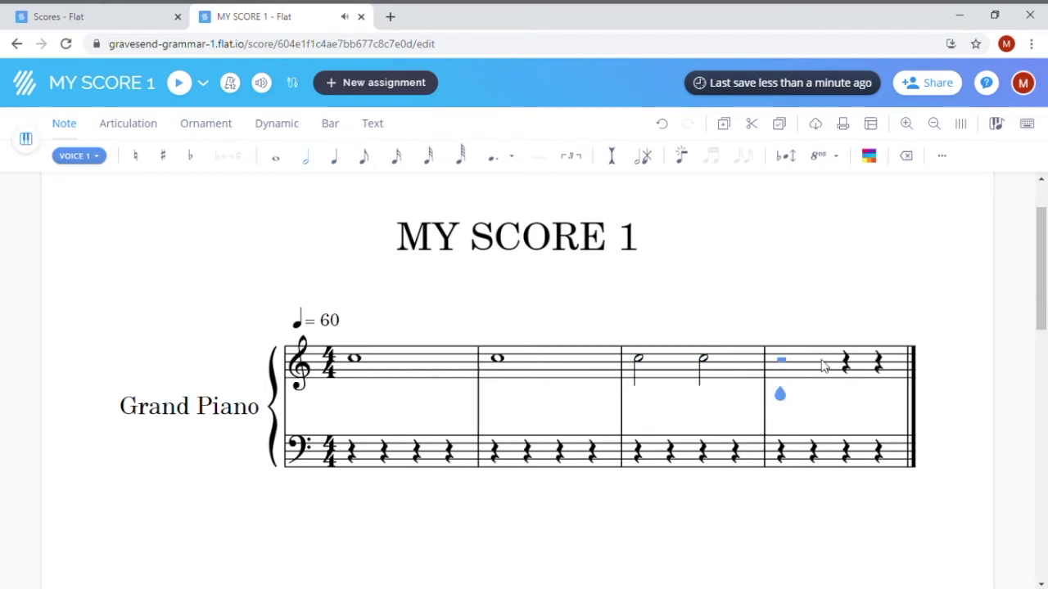
pyautogui.click(781, 361)
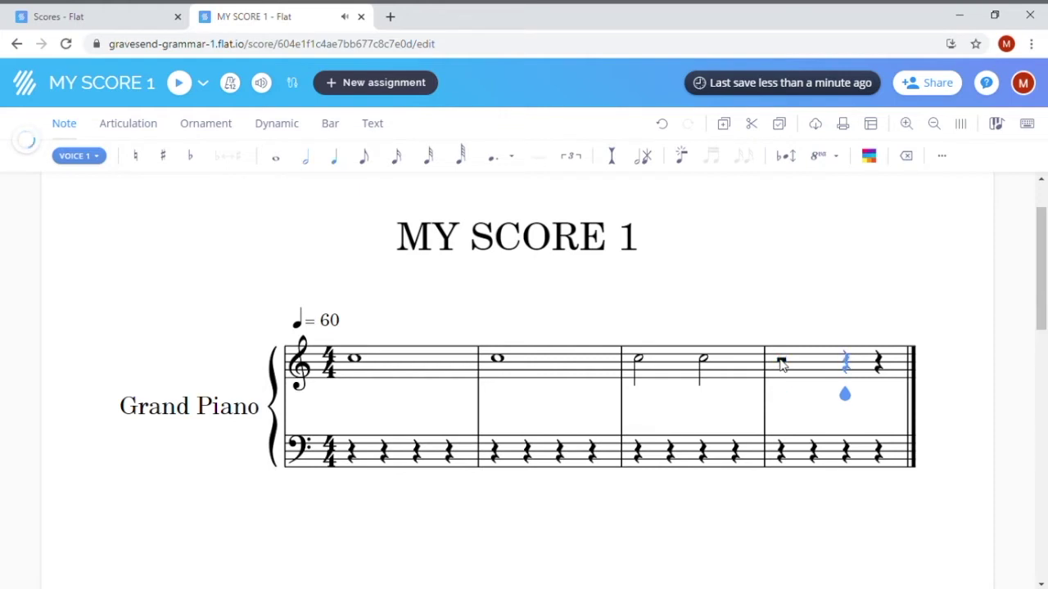
pyautogui.click(849, 363)
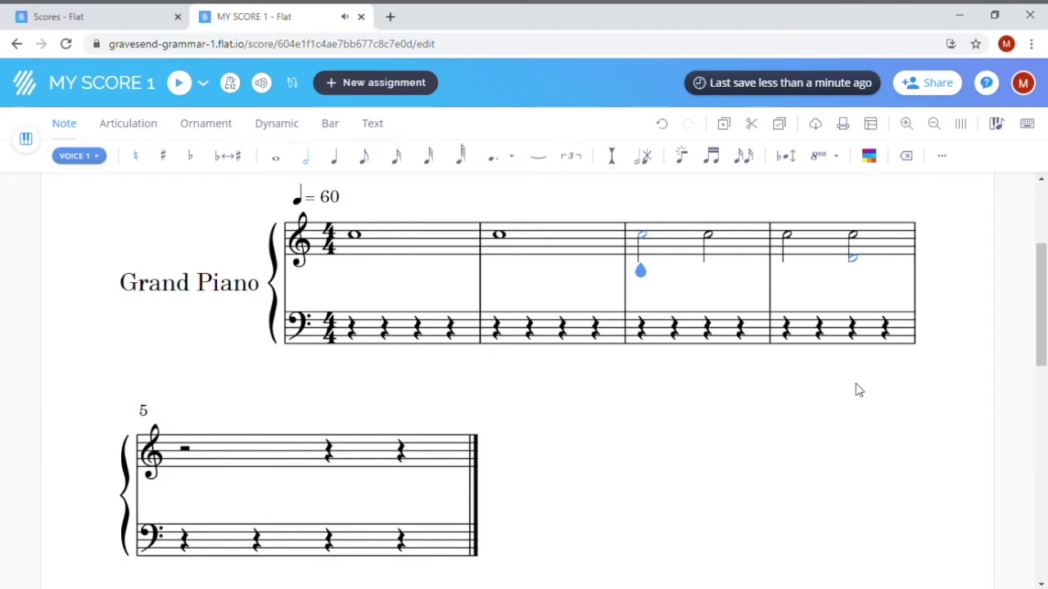
pyautogui.press('Right')
pyautogui.press('Right')
pyautogui.press('Left')
pyautogui.press('Left')
pyautogui.press('Left')
pyautogui.press('Left')
pyautogui.press('Left')
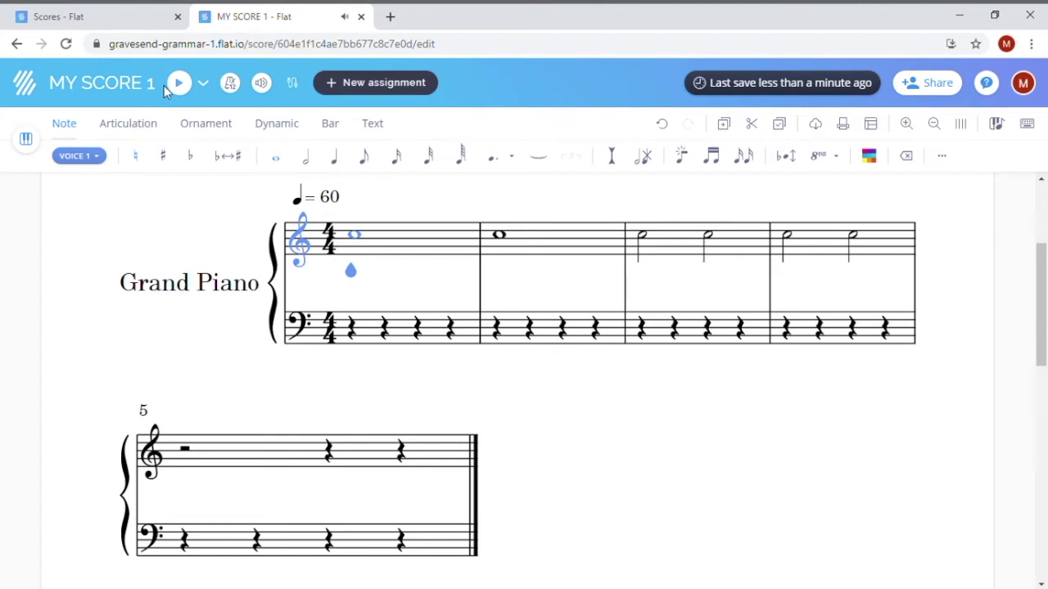
# Turn the metronome on, play back the first four bars at tempo 60, then stop
pyautogui.click(233, 90)
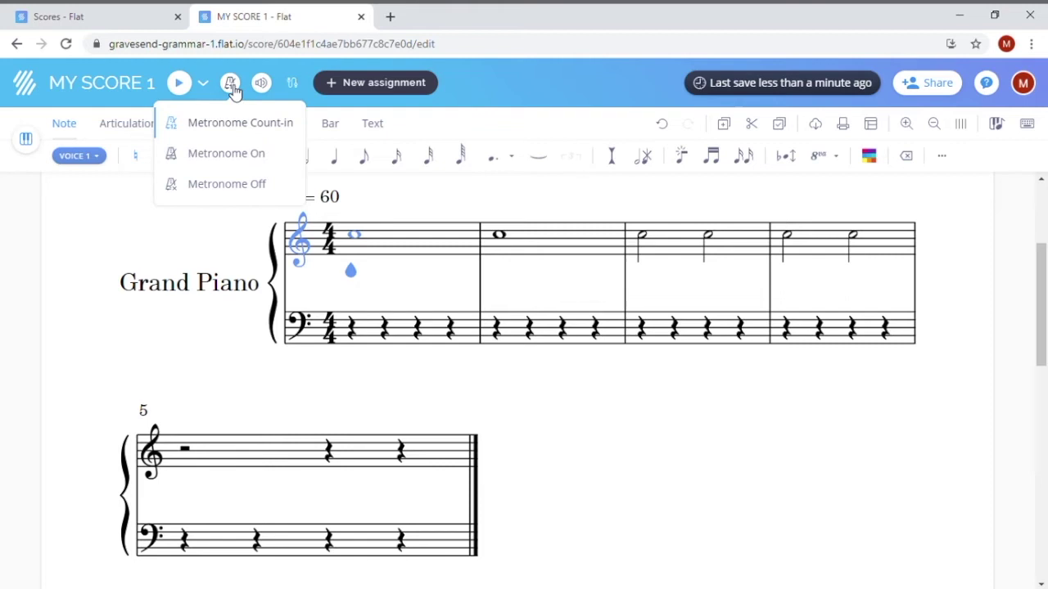
pyautogui.click(221, 156)
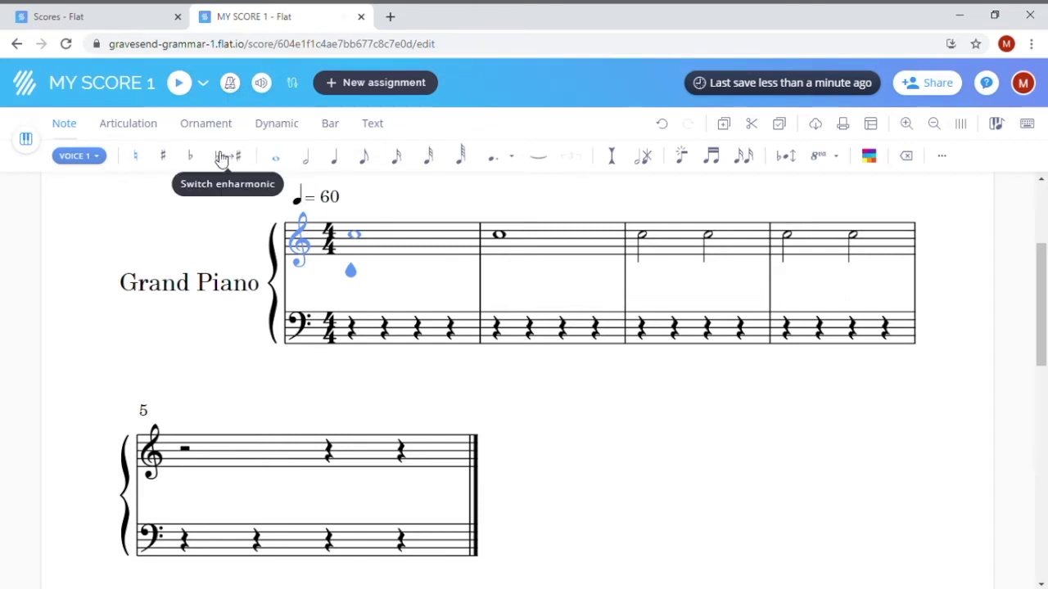
pyautogui.click(183, 84)
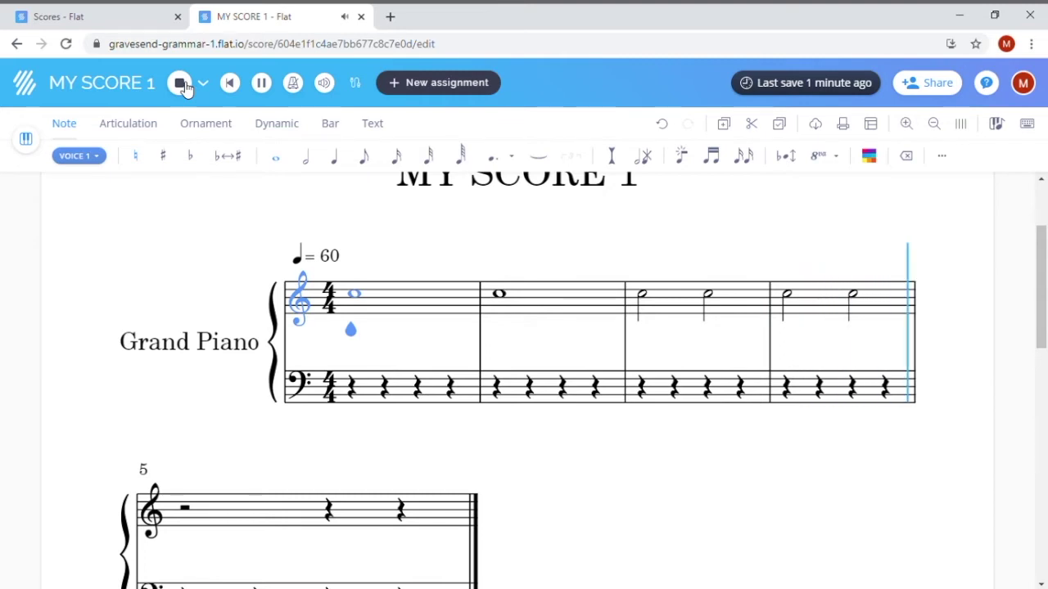
pyautogui.click(181, 83)
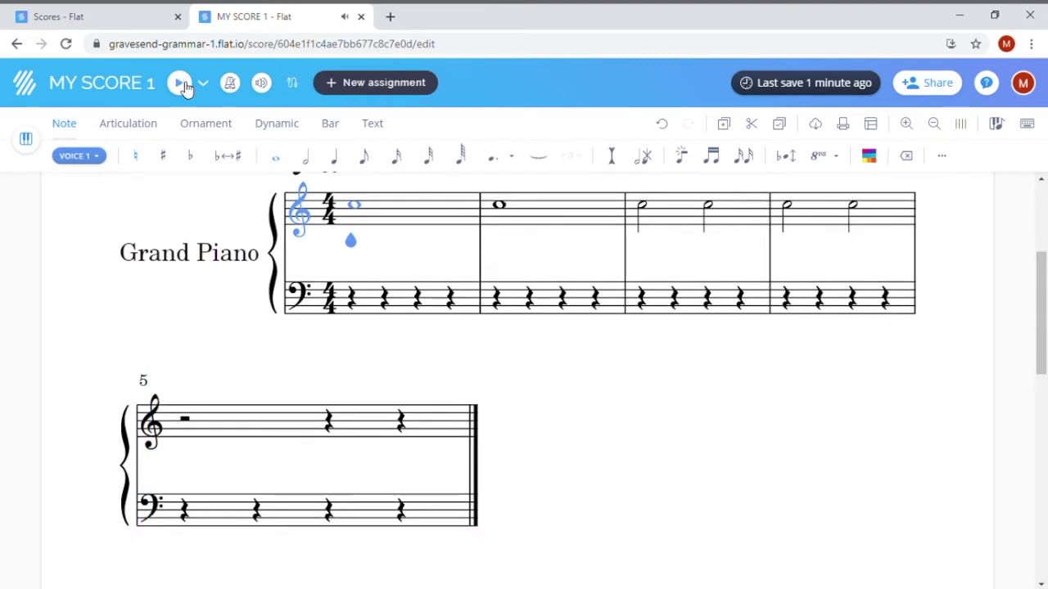
# Switch the metronome off and fill treble bar 5 with four crotchets, starting on C
pyautogui.click(233, 87)
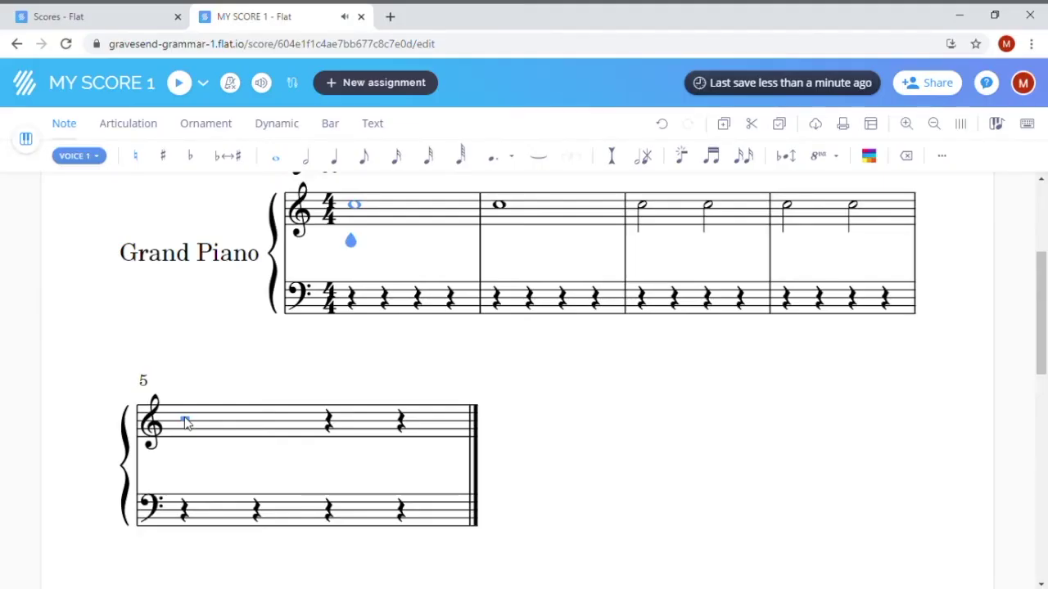
pyautogui.click(186, 423)
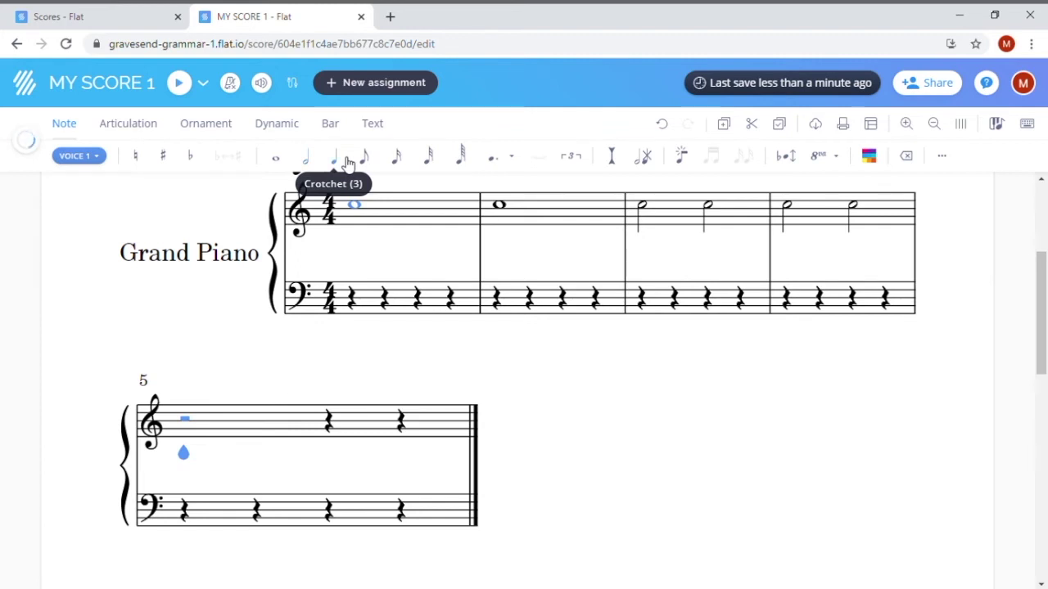
pyautogui.click(348, 164)
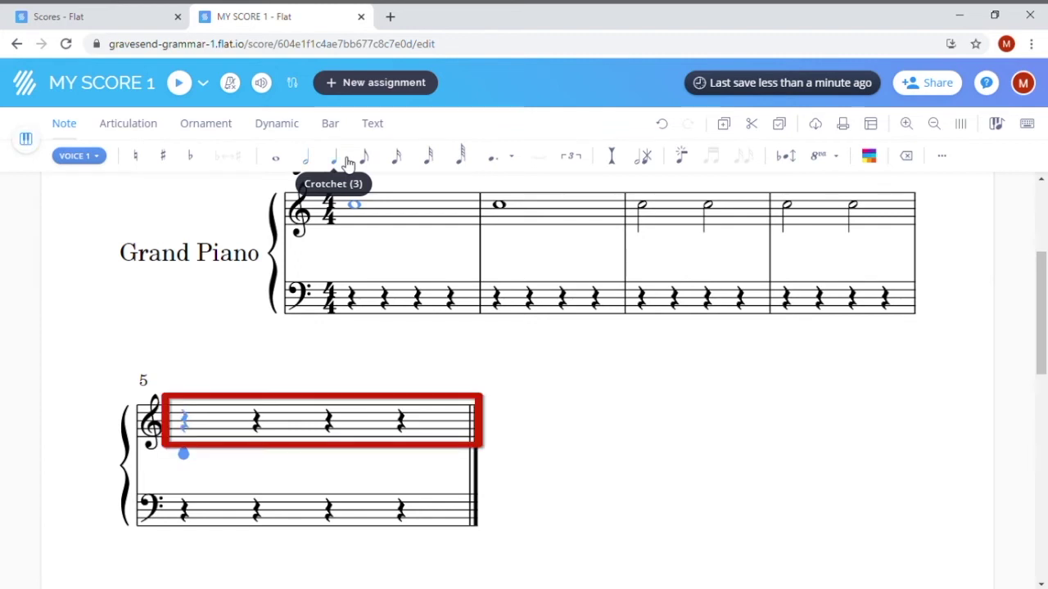
pyautogui.click(186, 419)
pyautogui.click(257, 422)
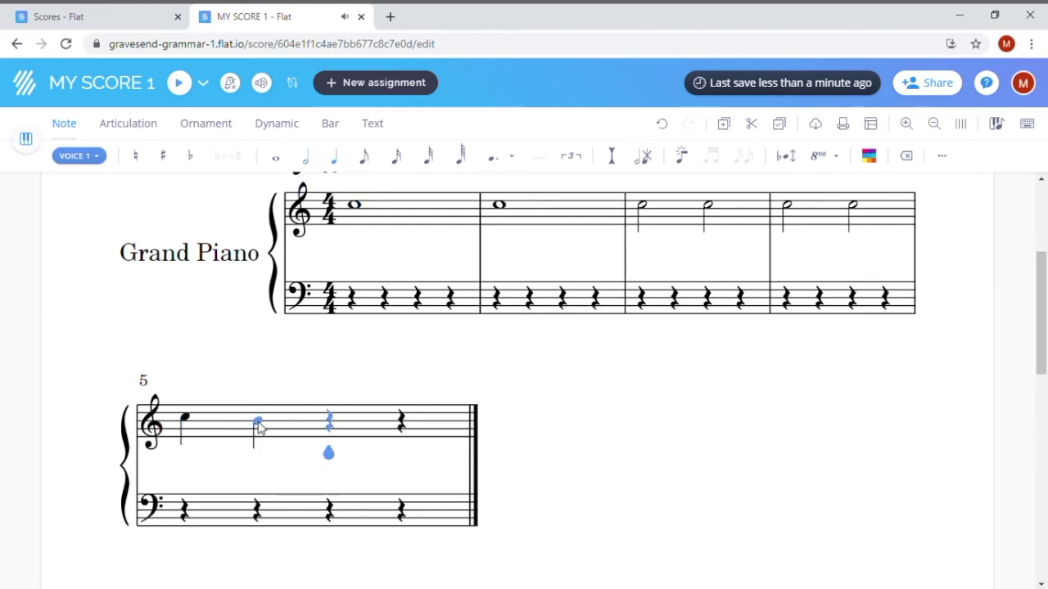
pyautogui.click(330, 423)
pyautogui.click(400, 420)
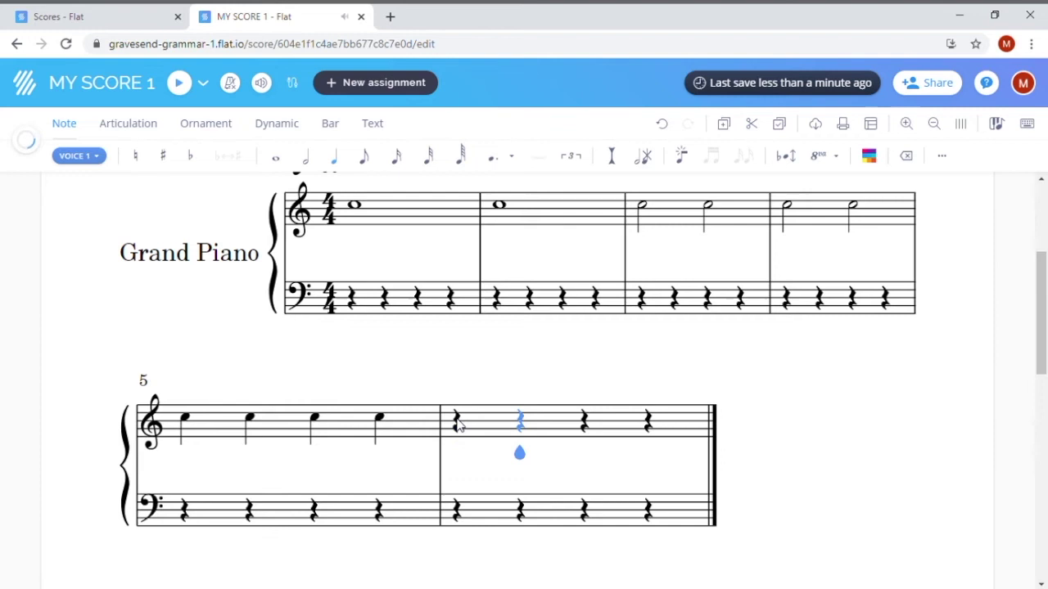
# Enter crotchets C D C C in bar 6 and continue the crotchet melody through bar 8
pyautogui.click(457, 423)
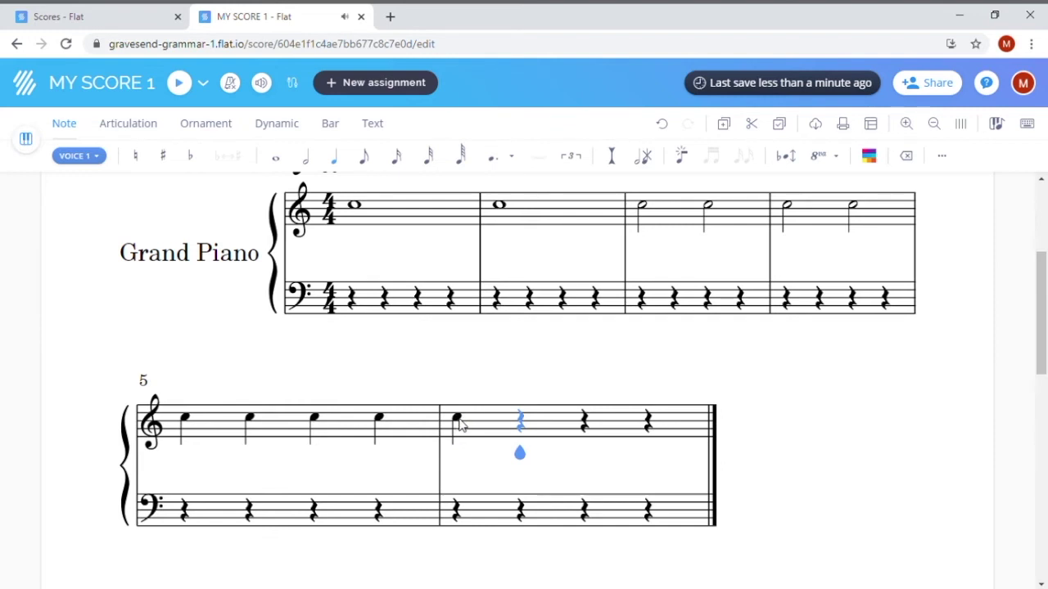
pyautogui.click(522, 419)
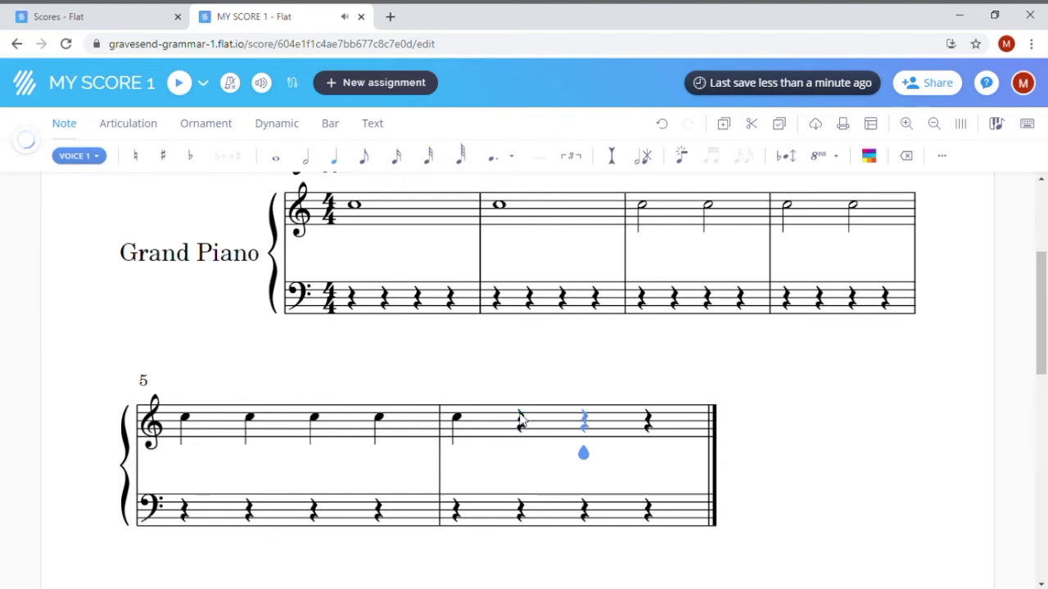
pyautogui.click(589, 423)
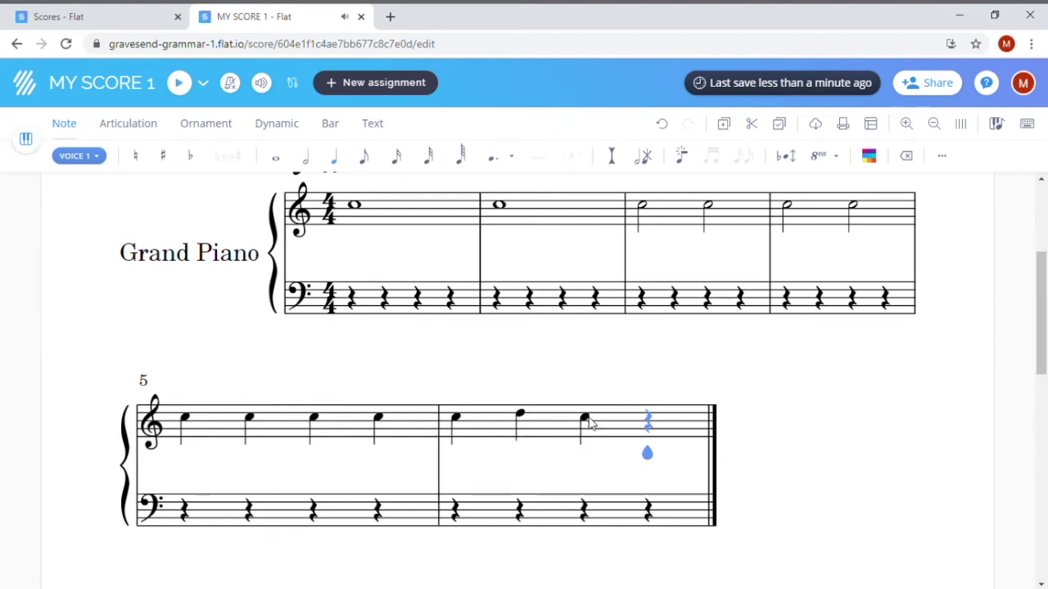
pyautogui.click(651, 422)
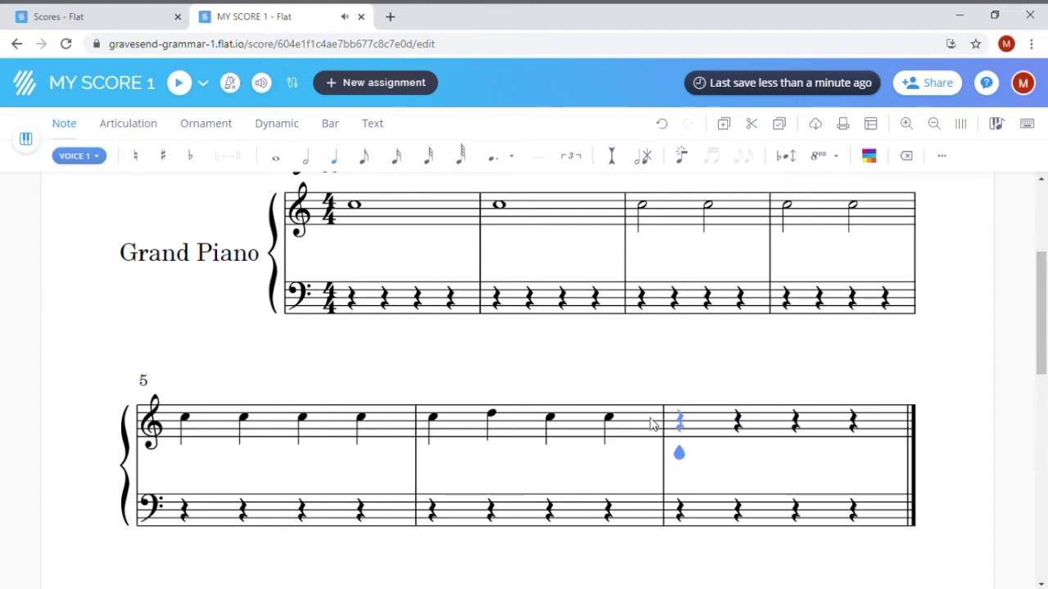
pyautogui.click(681, 418)
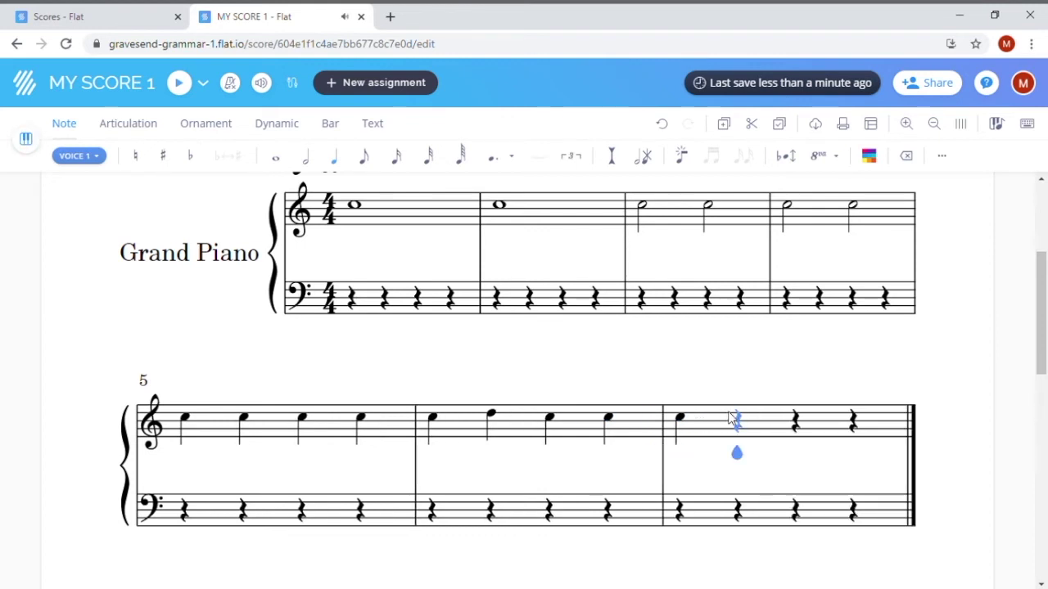
pyautogui.click(737, 414)
pyautogui.press('Right')
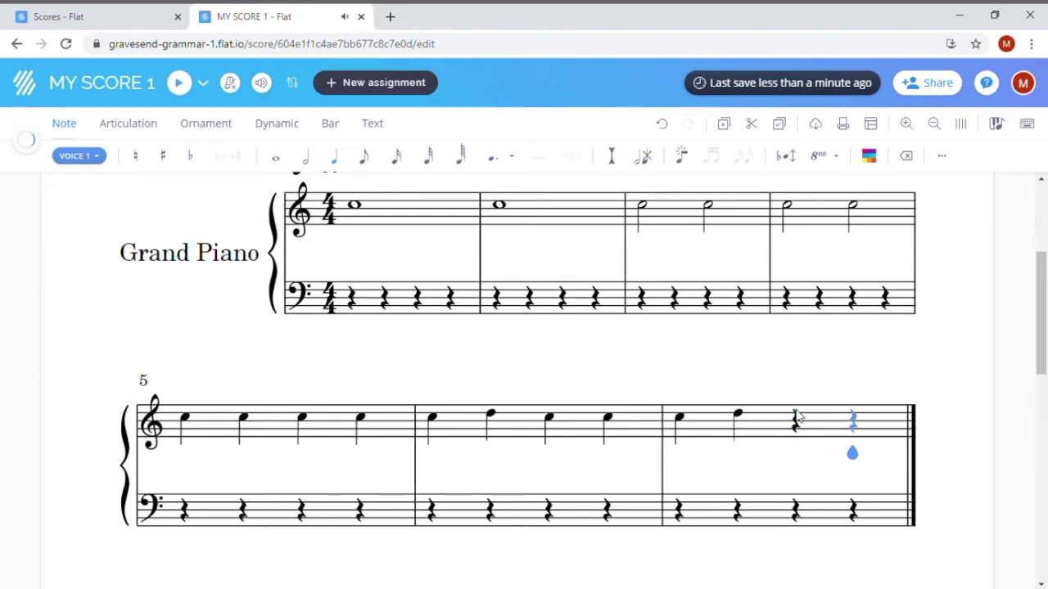
pyautogui.click(795, 412)
pyautogui.click(854, 420)
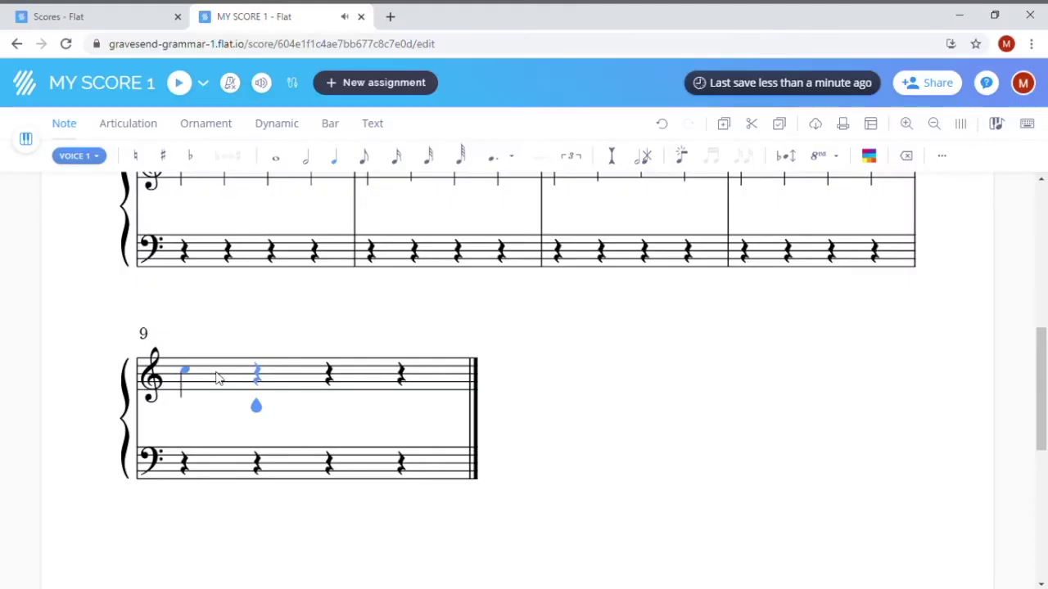
# Enter crotchets through bars 9–11, then descending F E D C in bar 12
pyautogui.click(228, 366)
pyautogui.click(271, 362)
pyautogui.click(371, 358)
pyautogui.click(457, 366)
pyautogui.click(500, 370)
pyautogui.click(557, 370)
pyautogui.click(642, 362)
pyautogui.click(686, 358)
pyautogui.click(742, 360)
pyautogui.click(786, 364)
pyautogui.click(829, 368)
pyautogui.click(873, 373)
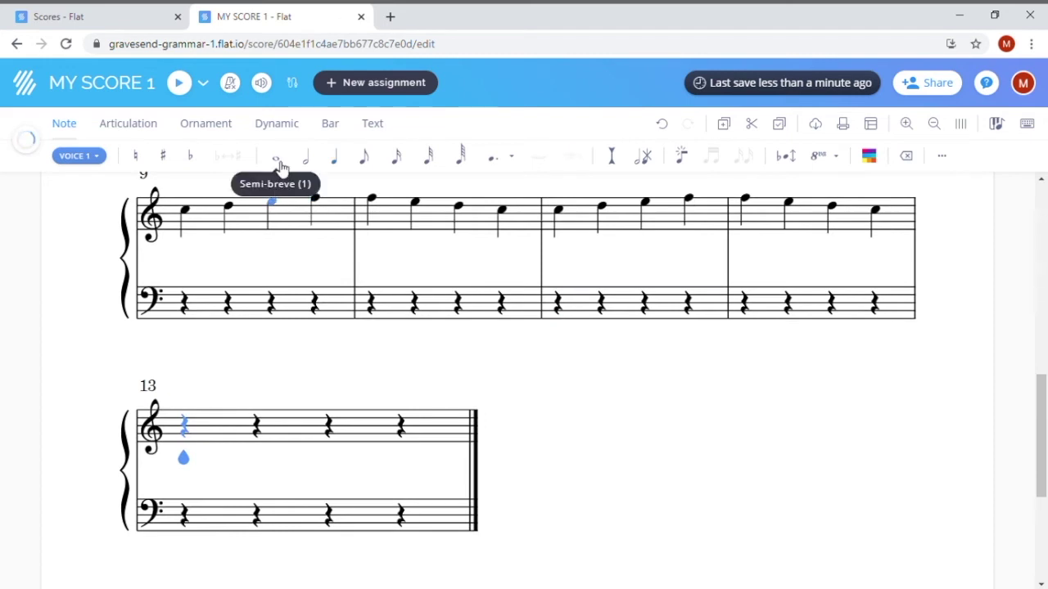
# Place semibreve Gs in treble bars 13 and 14
pyautogui.click(277, 160)
pyautogui.click(318, 410)
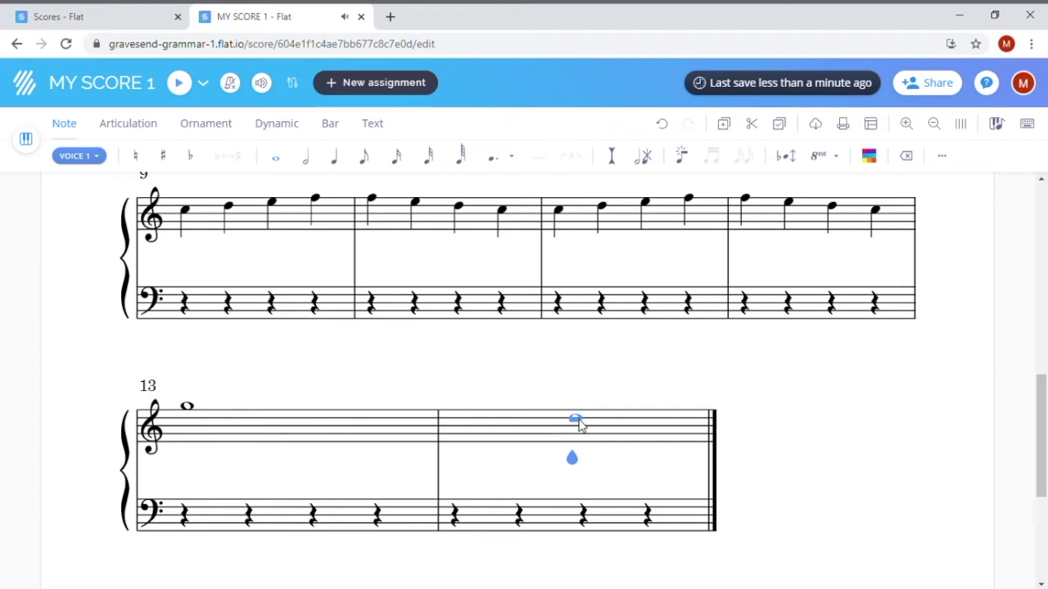
pyautogui.click(576, 412)
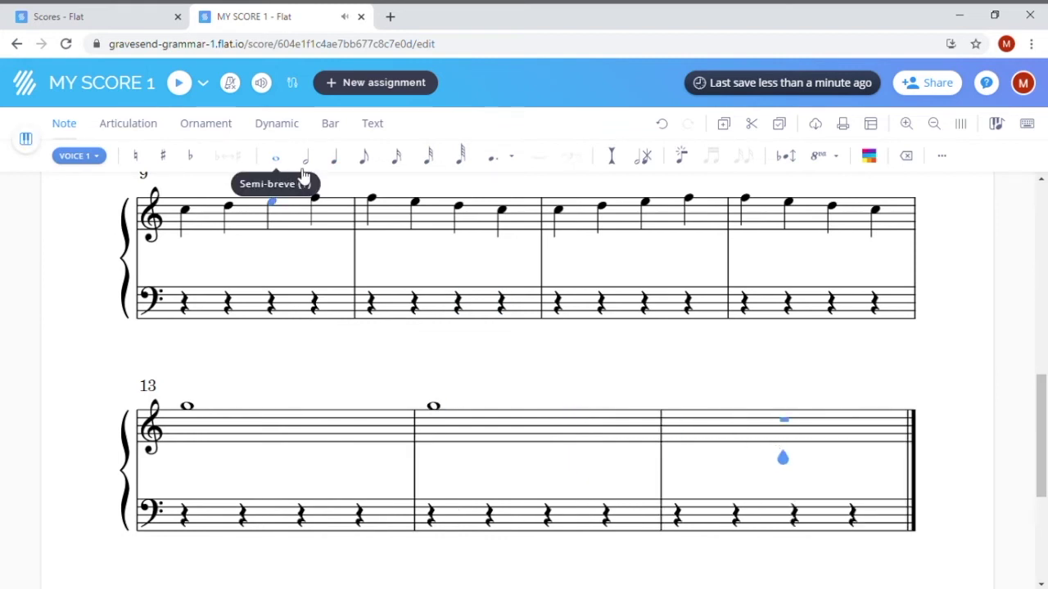
# Enter crotchets C D E F in bar 15 and F E D C in bar 16
pyautogui.click(335, 157)
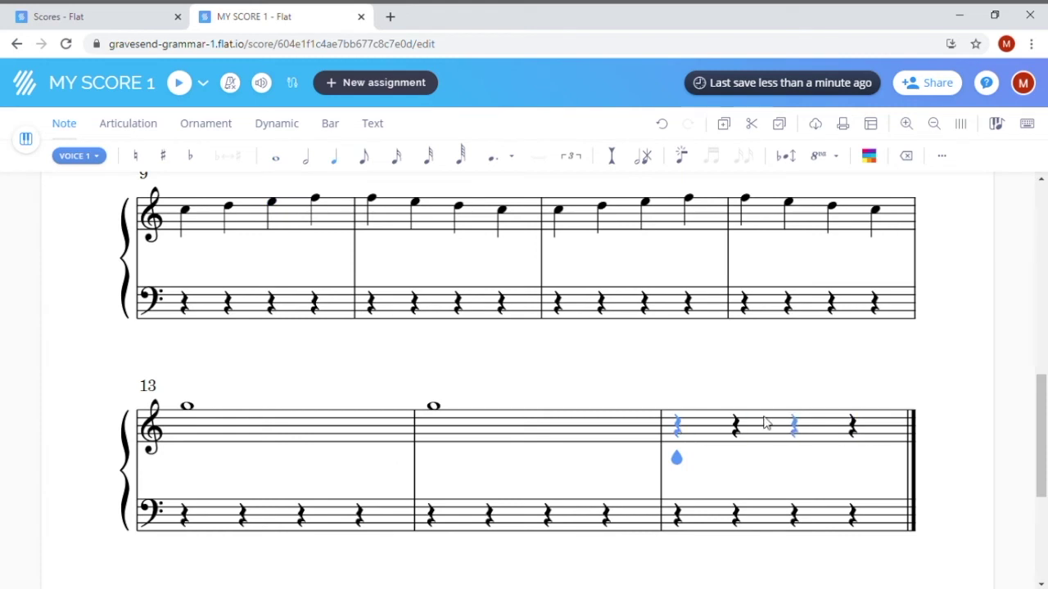
pyautogui.click(676, 423)
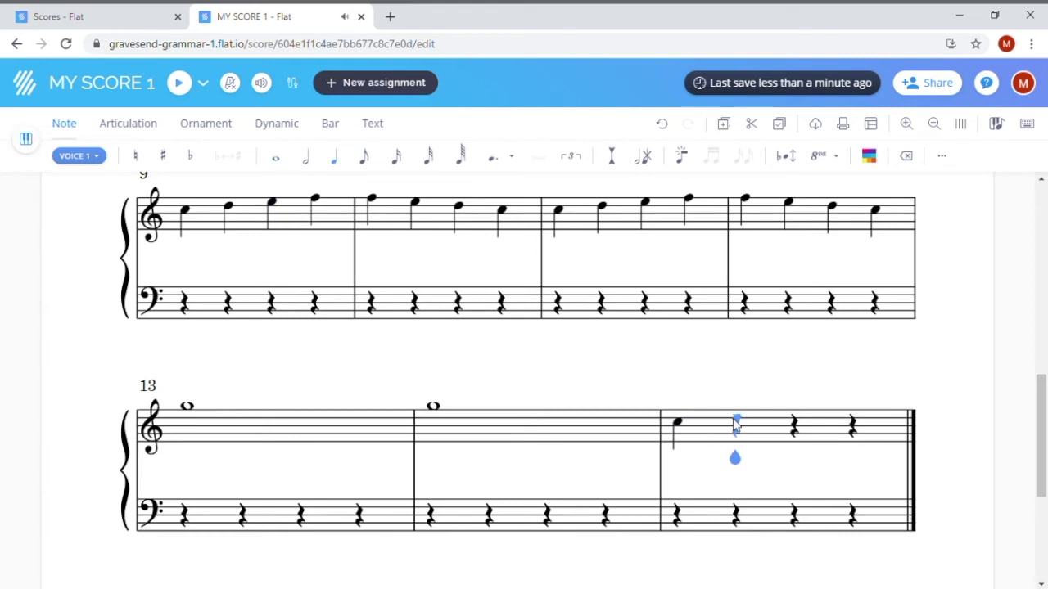
pyautogui.click(733, 418)
pyautogui.click(793, 415)
pyautogui.click(851, 411)
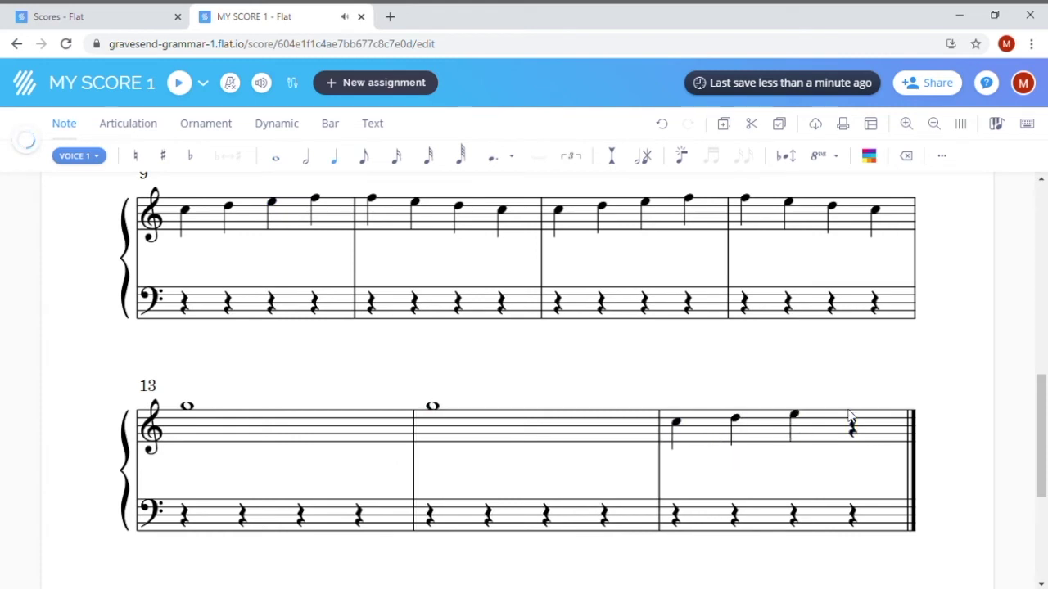
pyautogui.click(739, 410)
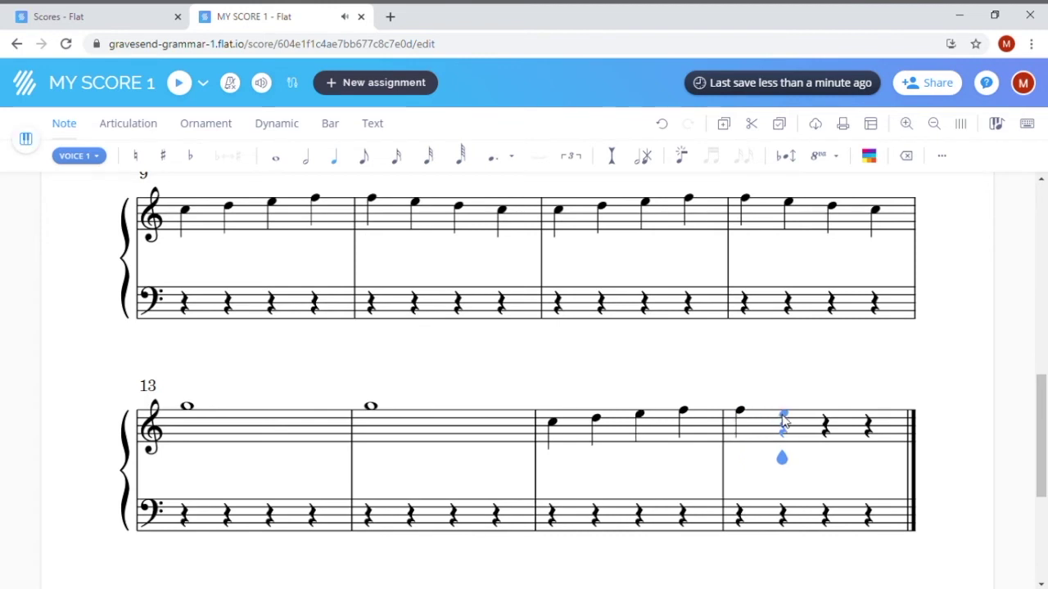
pyautogui.click(781, 416)
pyautogui.click(824, 421)
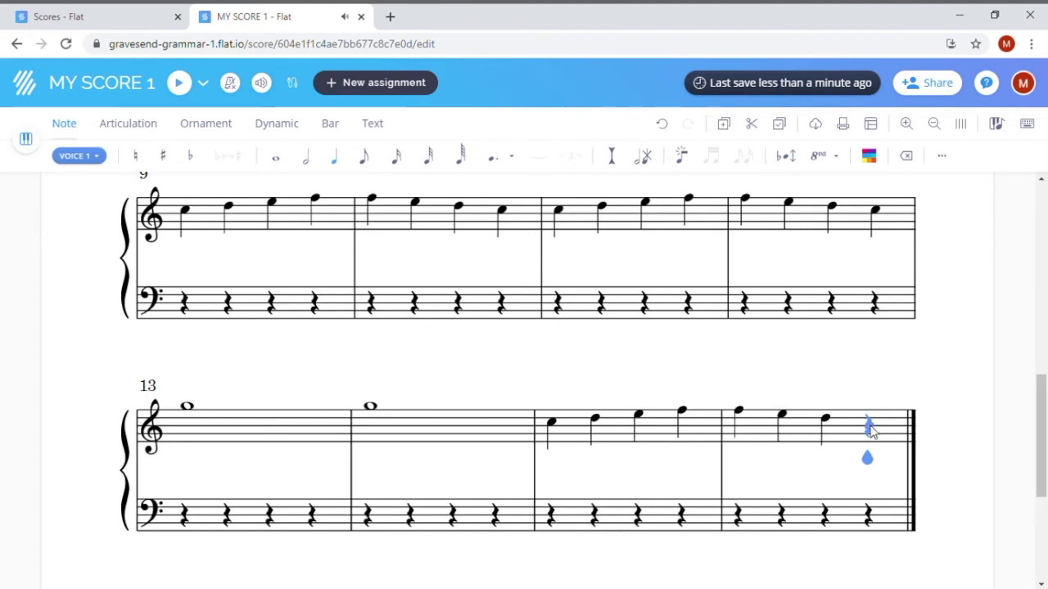
pyautogui.click(870, 429)
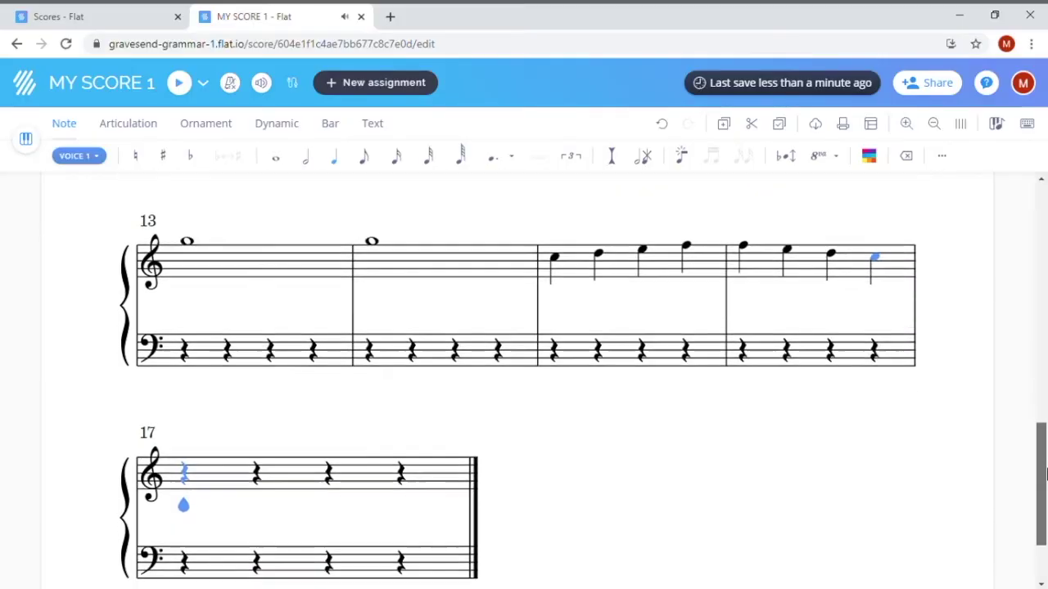
# Enter a semibreve G filling bar 17
pyautogui.click(280, 161)
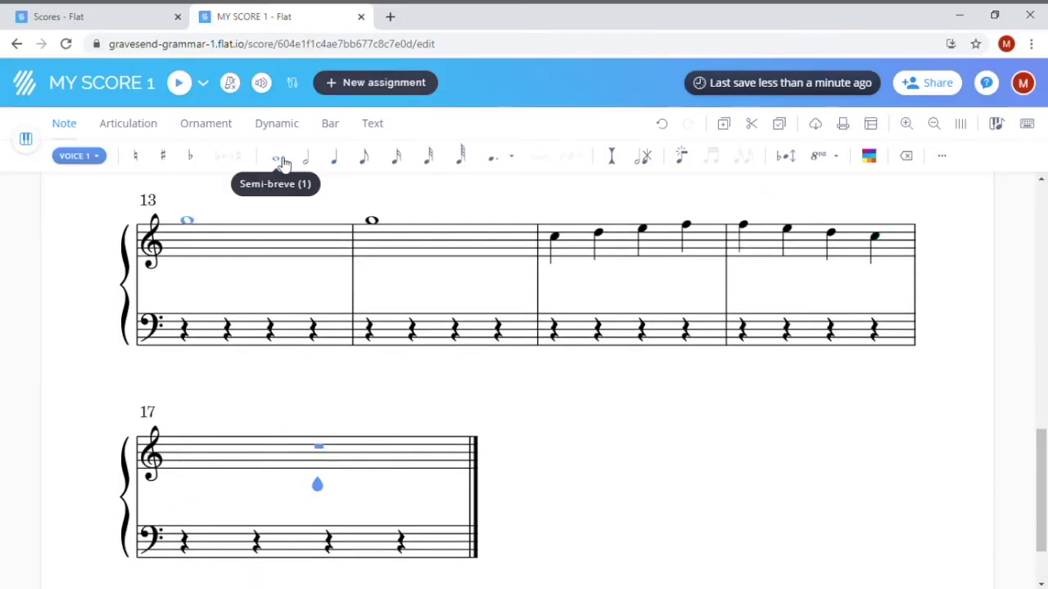
pyautogui.click(324, 435)
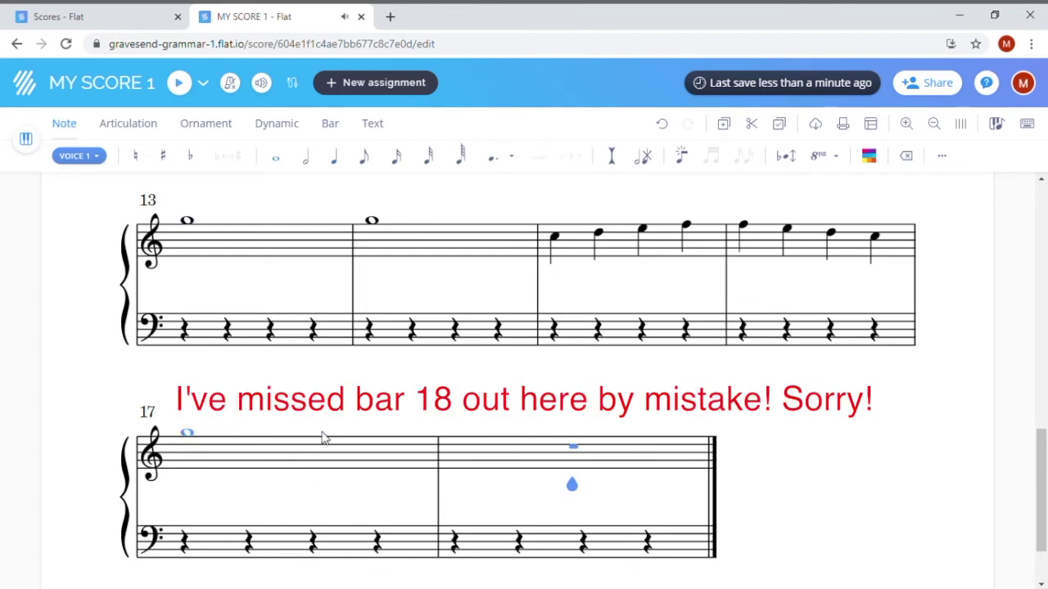
pyautogui.click(280, 245)
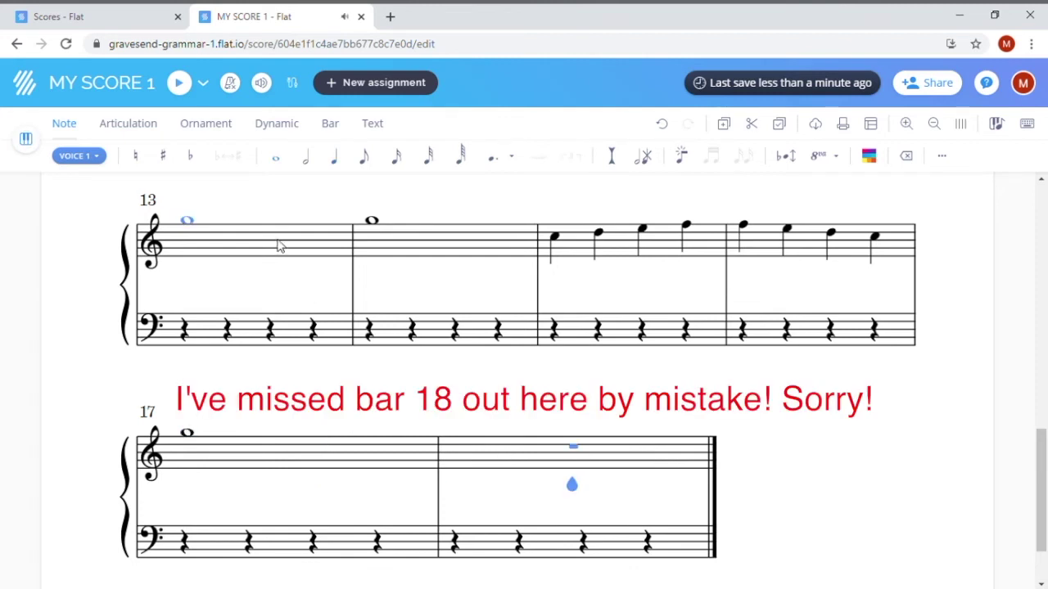
# Enter crotchets G, A, G on beats 1–3 of bar 18
pyautogui.click(334, 157)
pyautogui.click(463, 438)
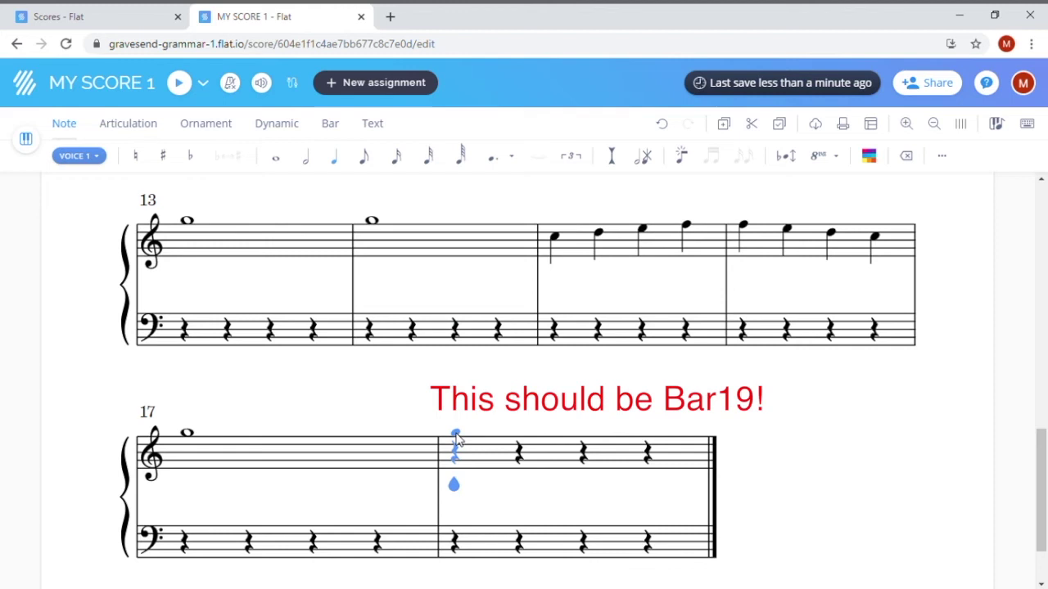
pyautogui.click(455, 434)
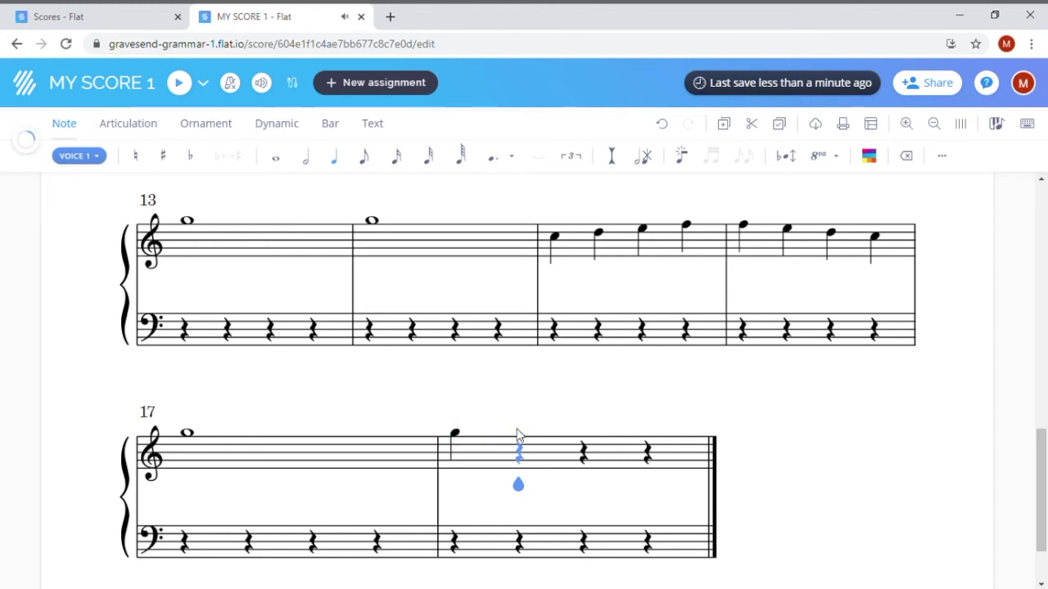
pyautogui.click(519, 431)
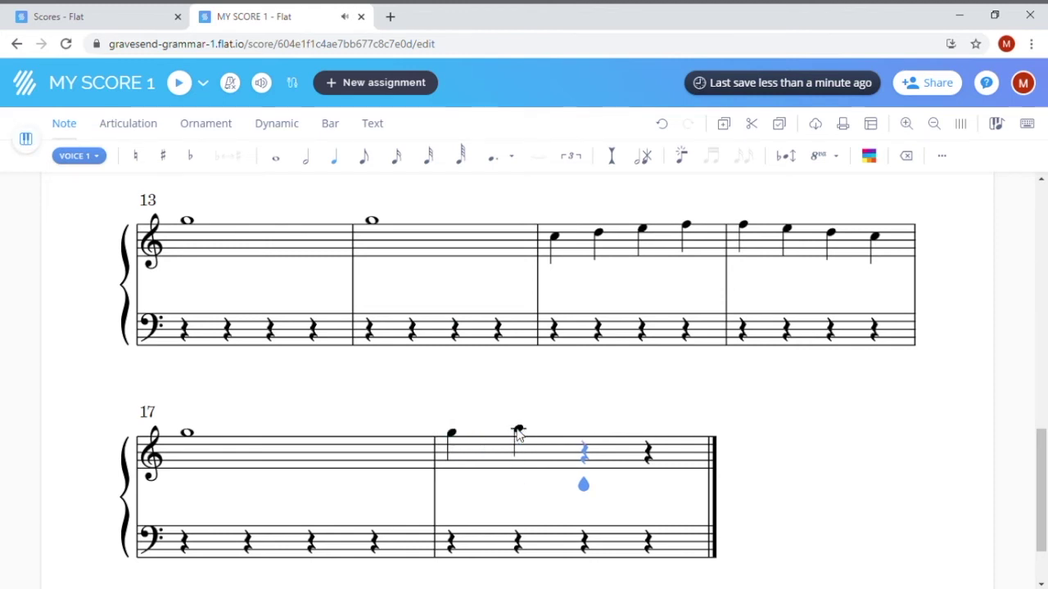
pyautogui.click(585, 434)
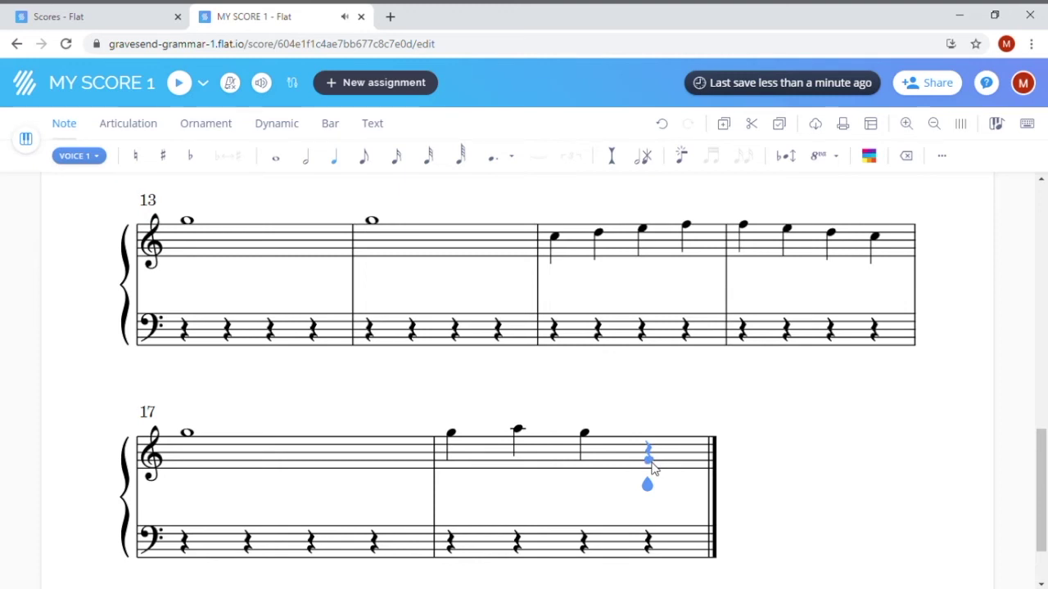
# End bar 18 with a quaver rest followed by a quaver F
pyautogui.click(365, 160)
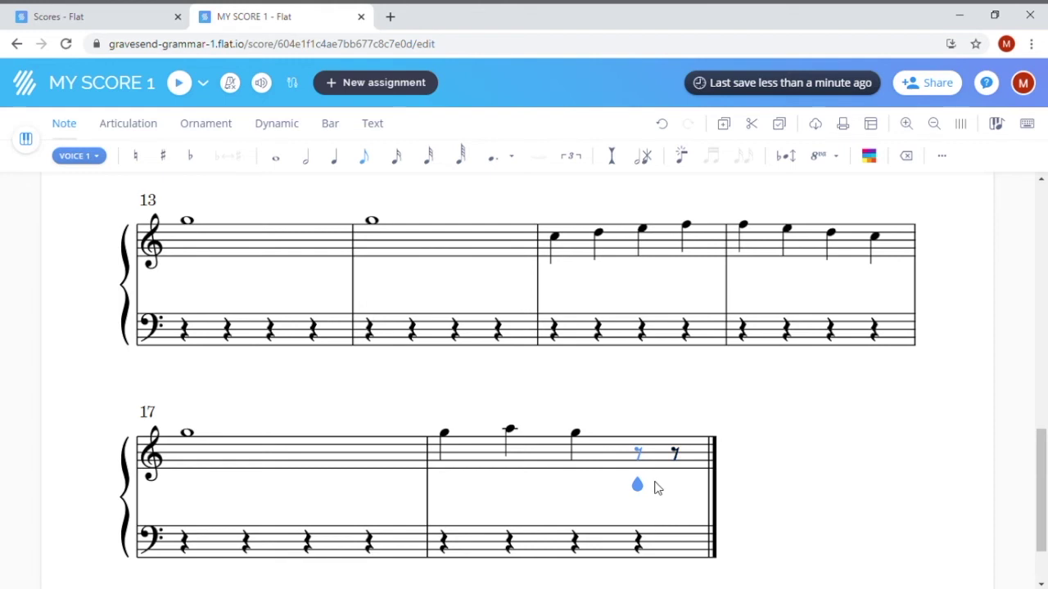
pyautogui.hotkey('shift', 'Right')
pyautogui.click(672, 466)
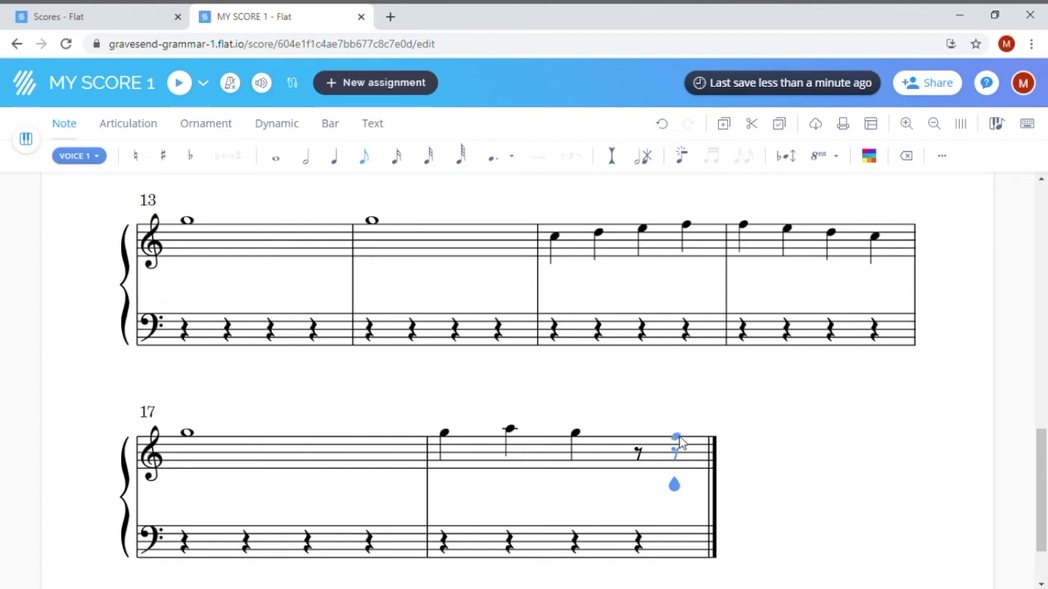
pyautogui.click(679, 445)
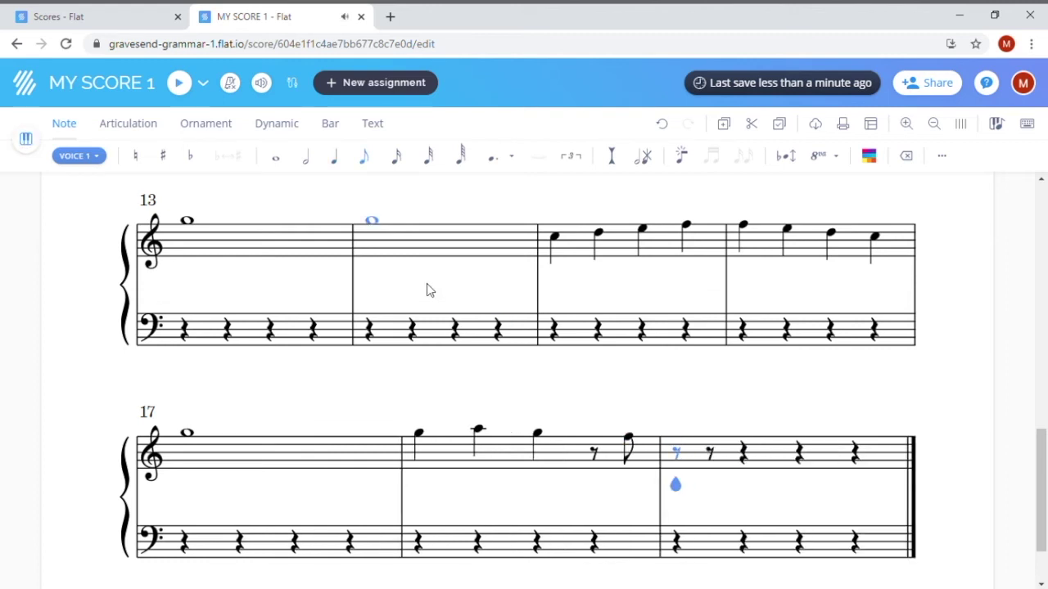
# Continue the melody with a semibreve G in bar 21 and crotchets in bar 22
pyautogui.click(277, 160)
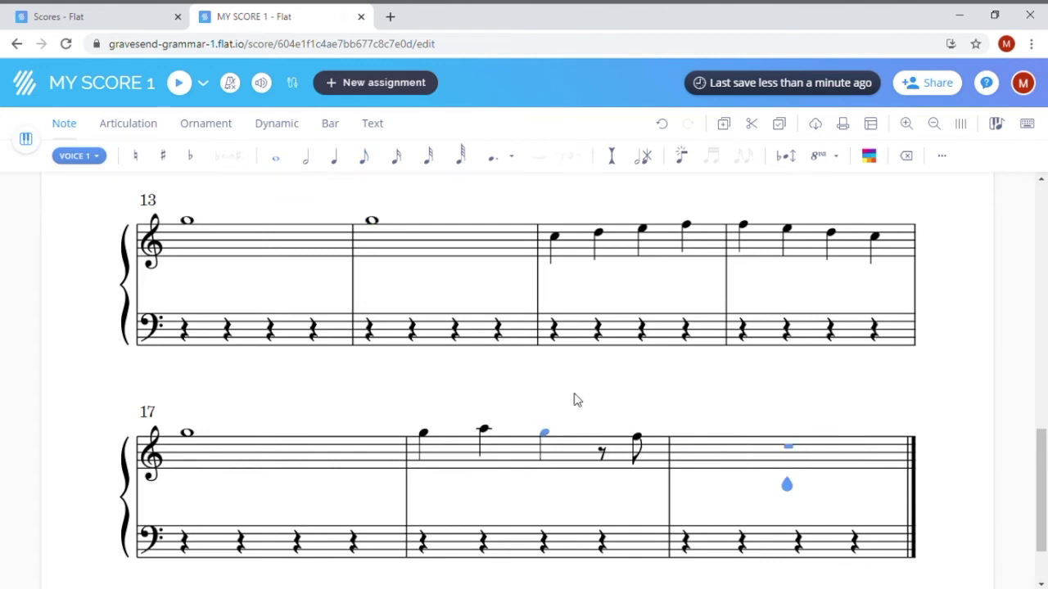
pyautogui.click(788, 441)
pyautogui.click(791, 444)
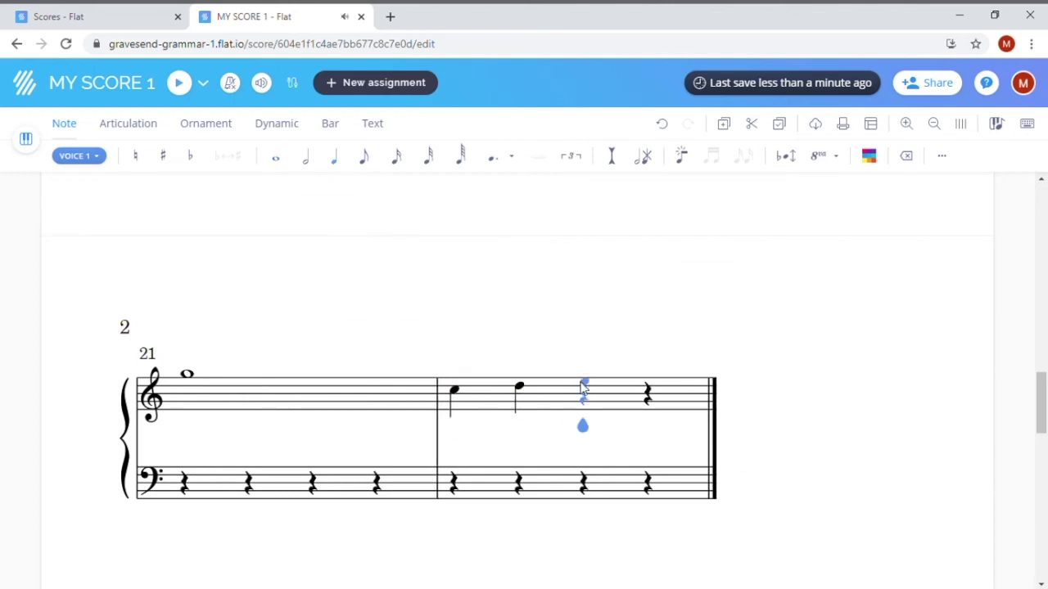
# Play MY SCORE 1 from bar 1 at tempo 60 with the metronome on
pyautogui.scroll(3, 820, 287)
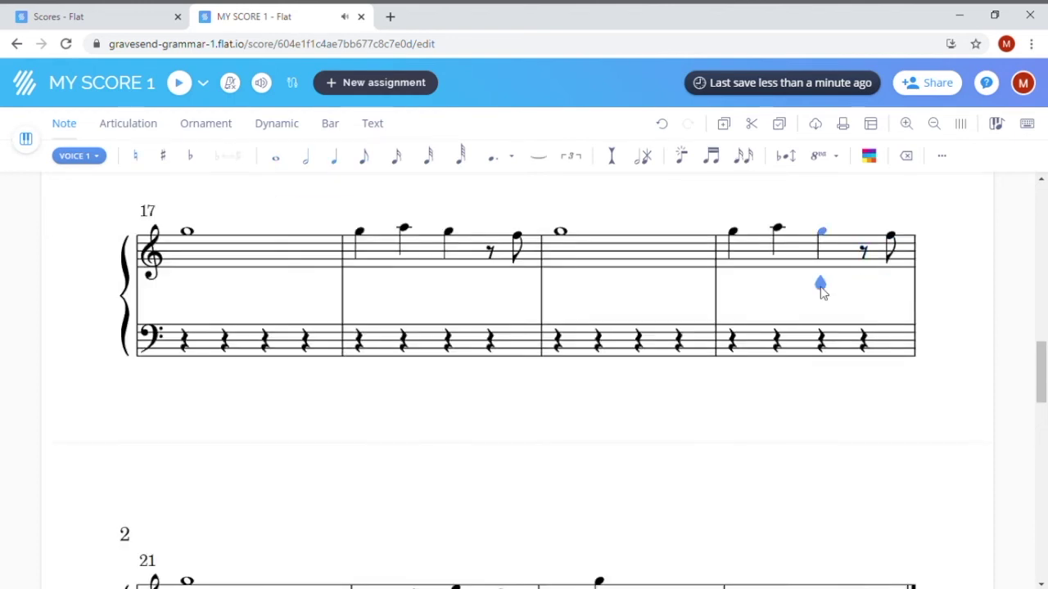
pyautogui.hotkey('ctrl', 'Home')
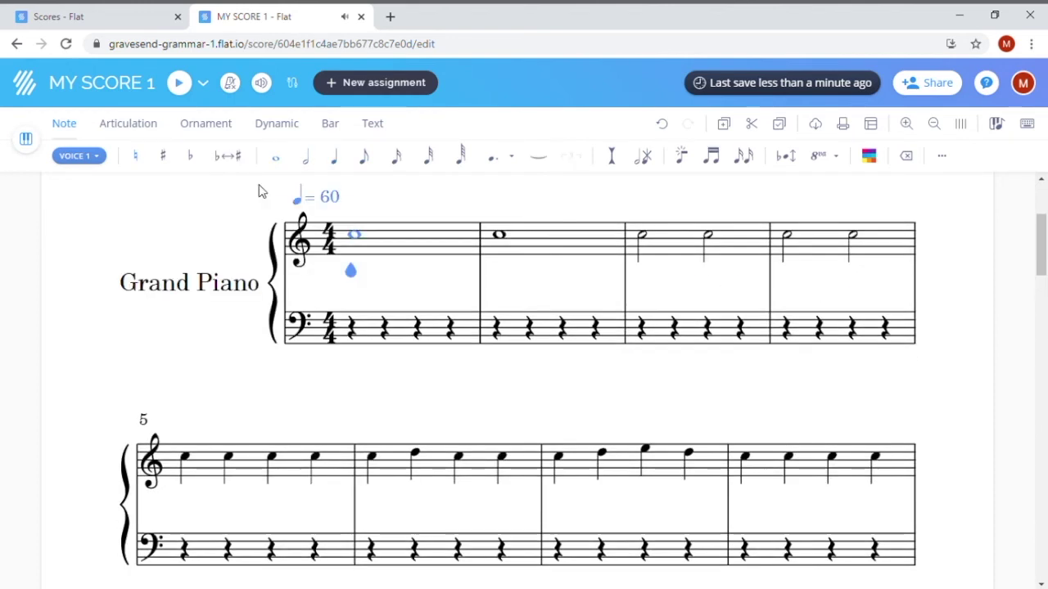
pyautogui.click(183, 84)
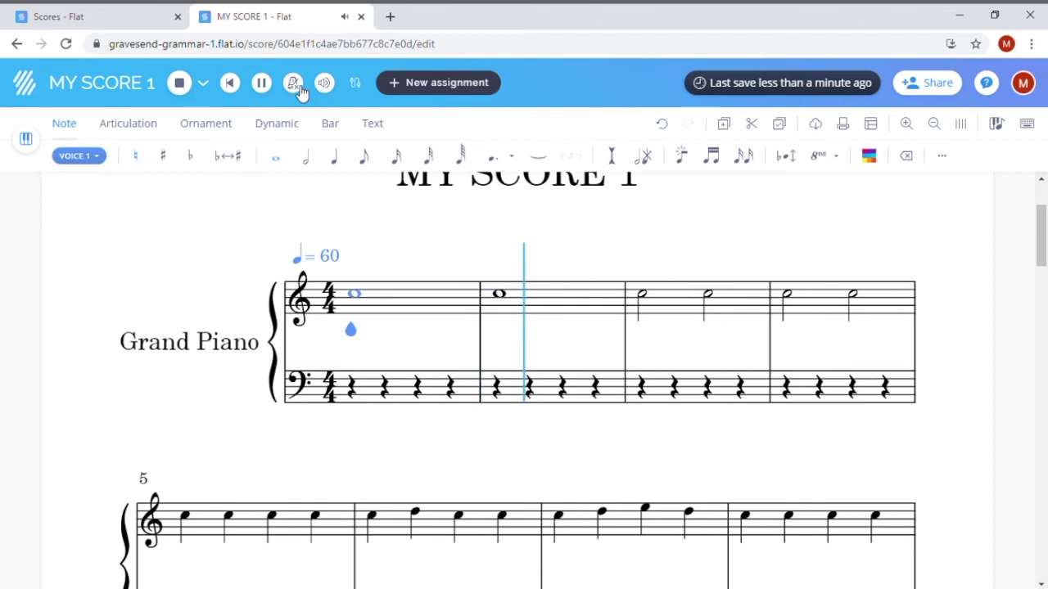
pyautogui.moveTo(300, 93)
pyautogui.click(297, 154)
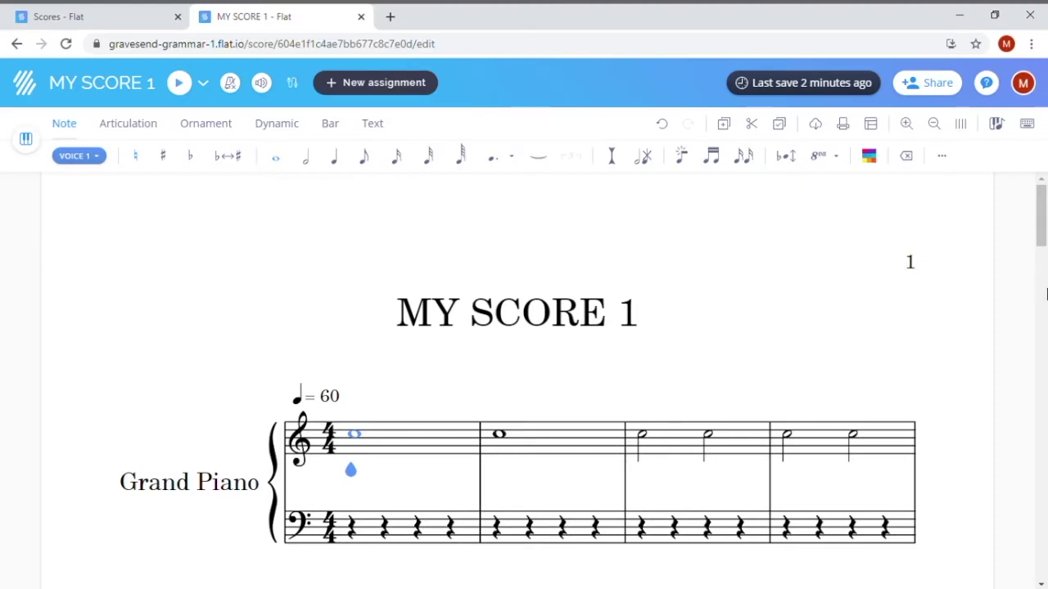
pyautogui.moveTo(1042, 238)
pyautogui.mouseDown()
pyautogui.moveTo(1042, 397)
pyautogui.moveTo(1041, 235)
pyautogui.mouseUp()
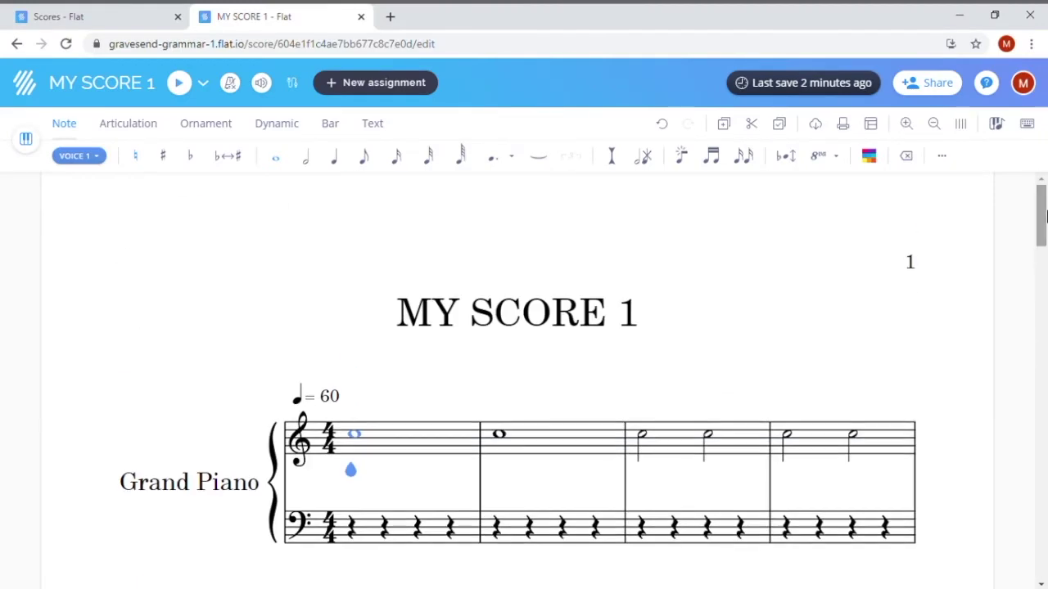
# Enter the composer's name in the Credits Composer field and save it
pyautogui.click(133, 85)
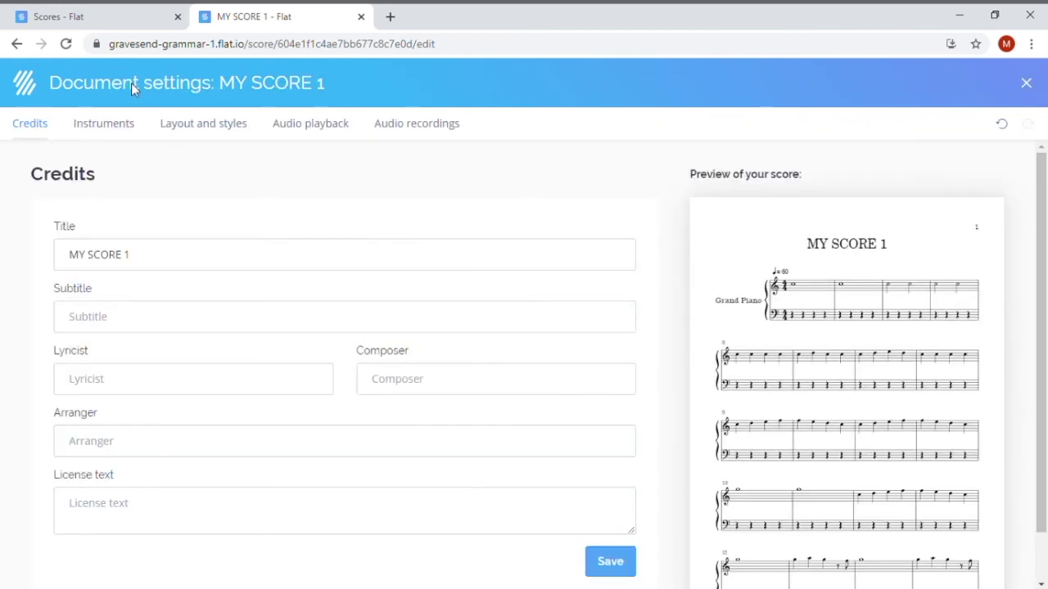
pyautogui.click(436, 383)
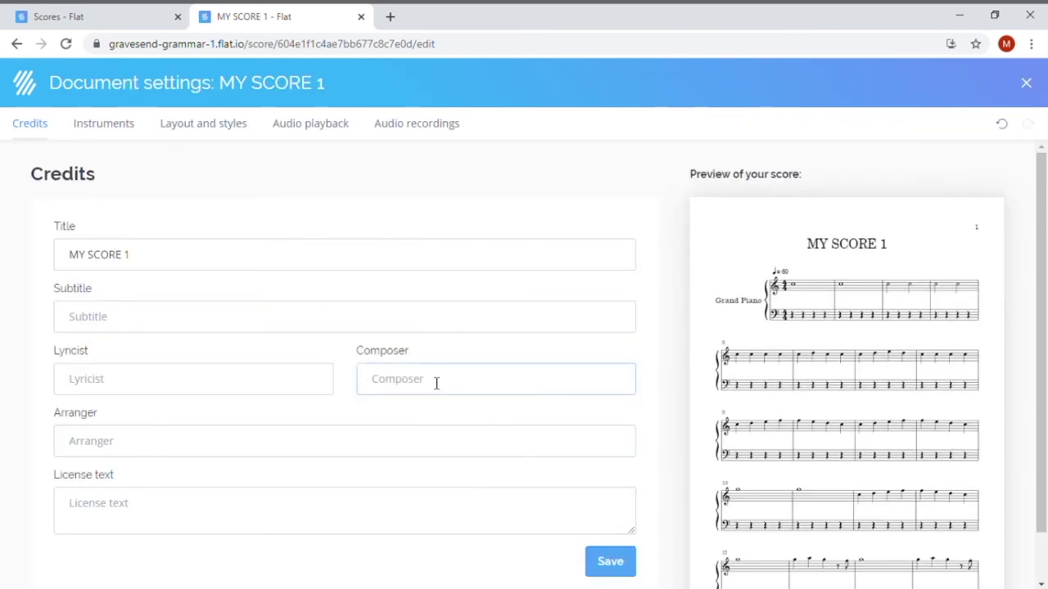
pyautogui.write('Annable')
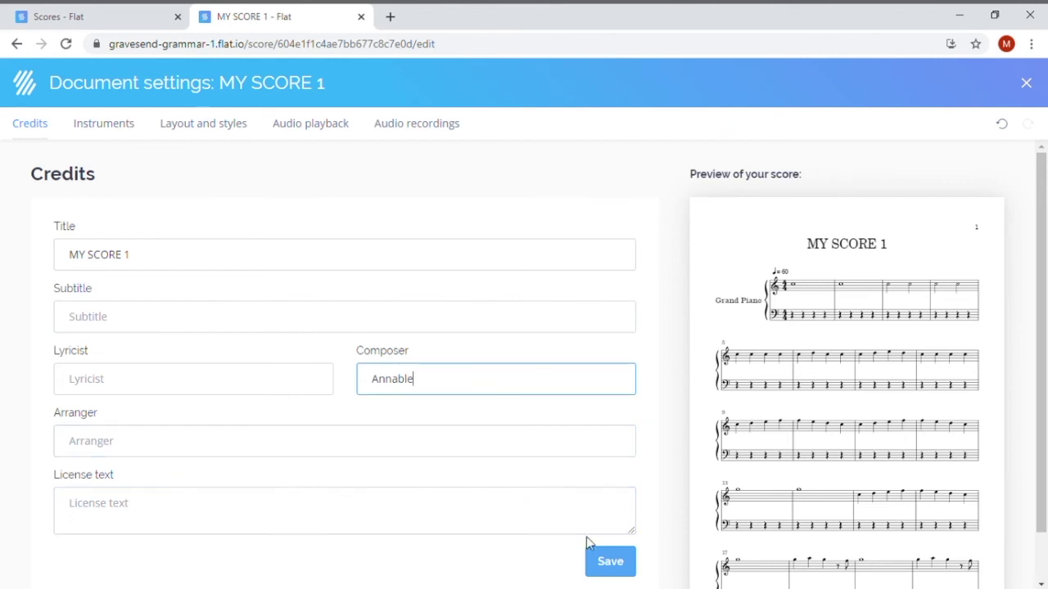
pyautogui.click(619, 565)
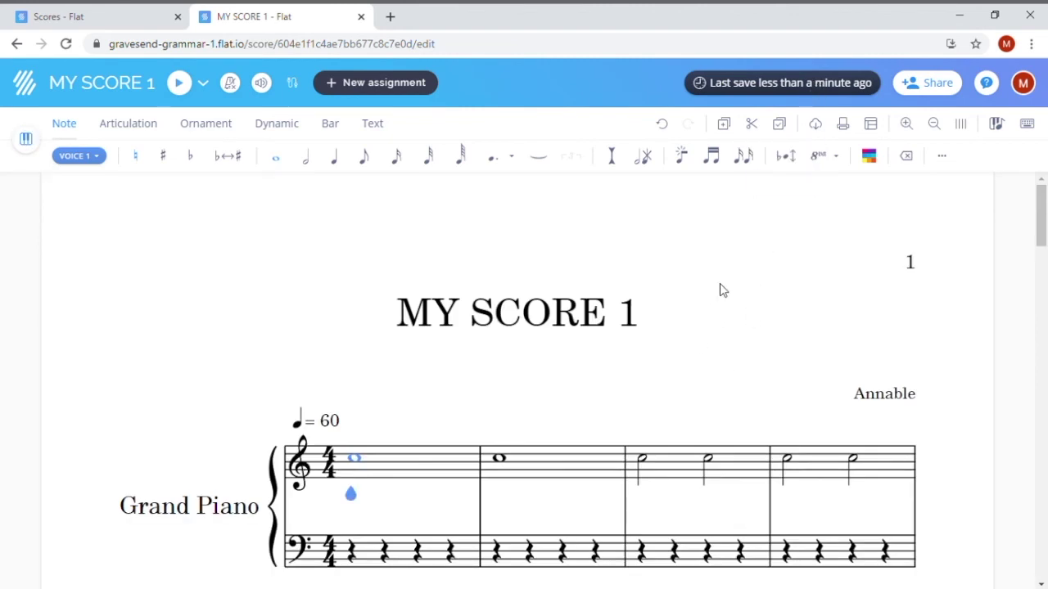
# Dismiss the Share popup and show the PDF, MusicXML, MP3, WAV and MIDI export options
pyautogui.click(936, 87)
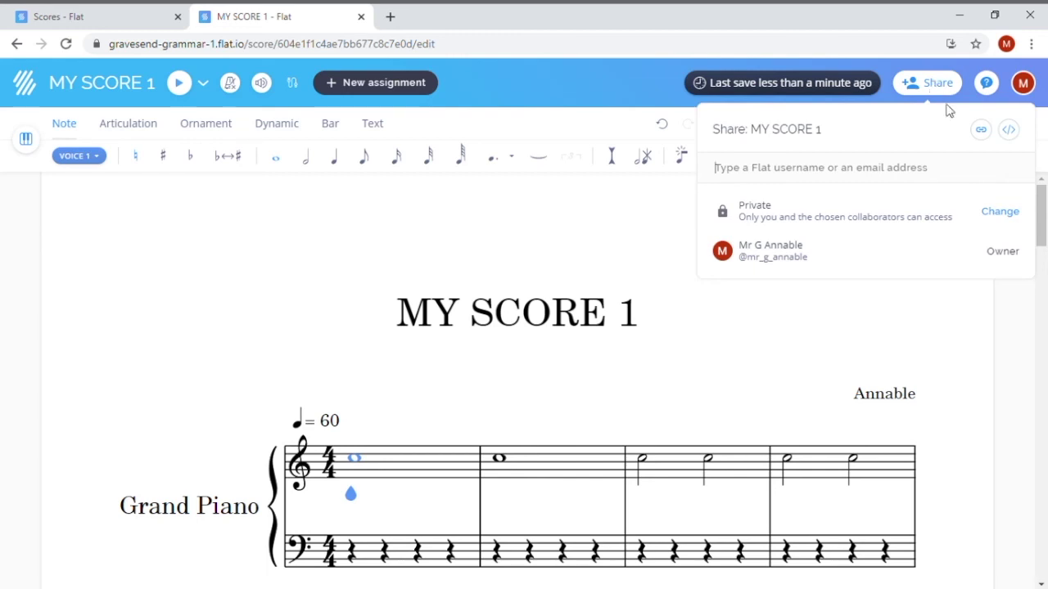
pyautogui.click(942, 93)
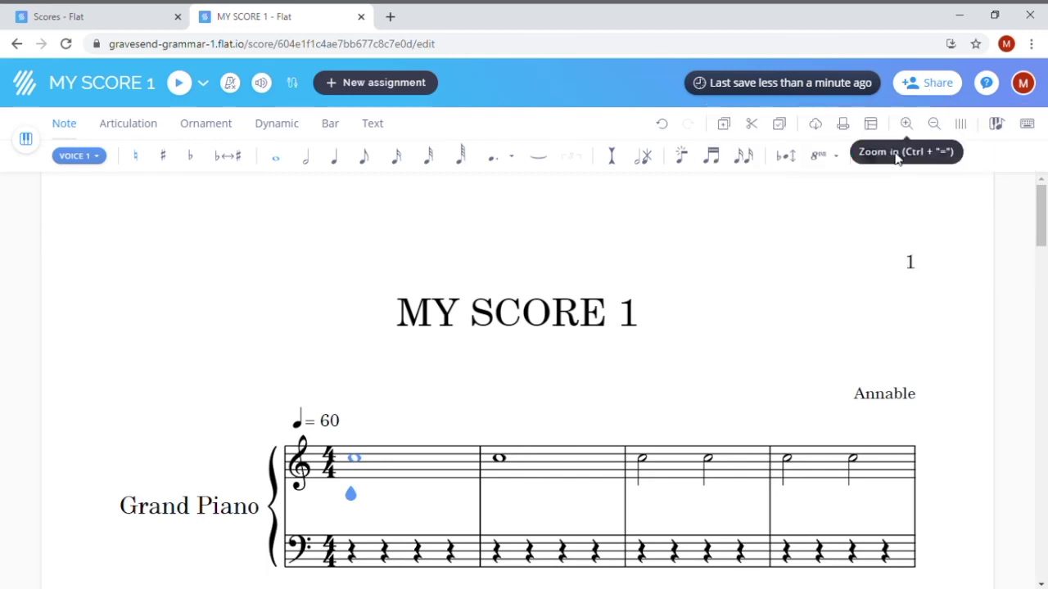
pyautogui.click(816, 125)
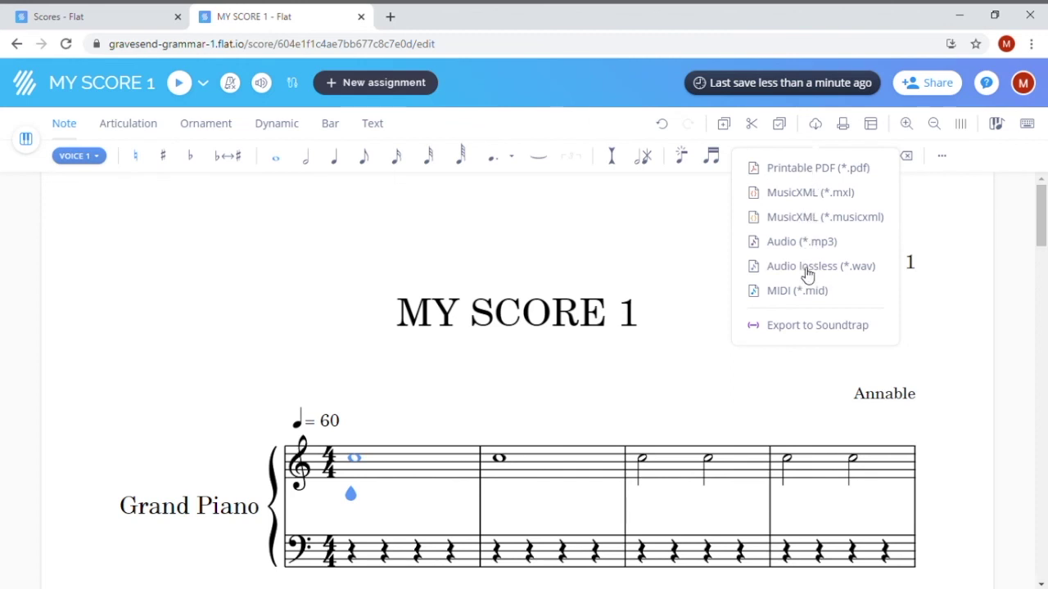
# Export the full MY SCORE 1 as a Printable PDF (*.pdf)
pyautogui.click(805, 172)
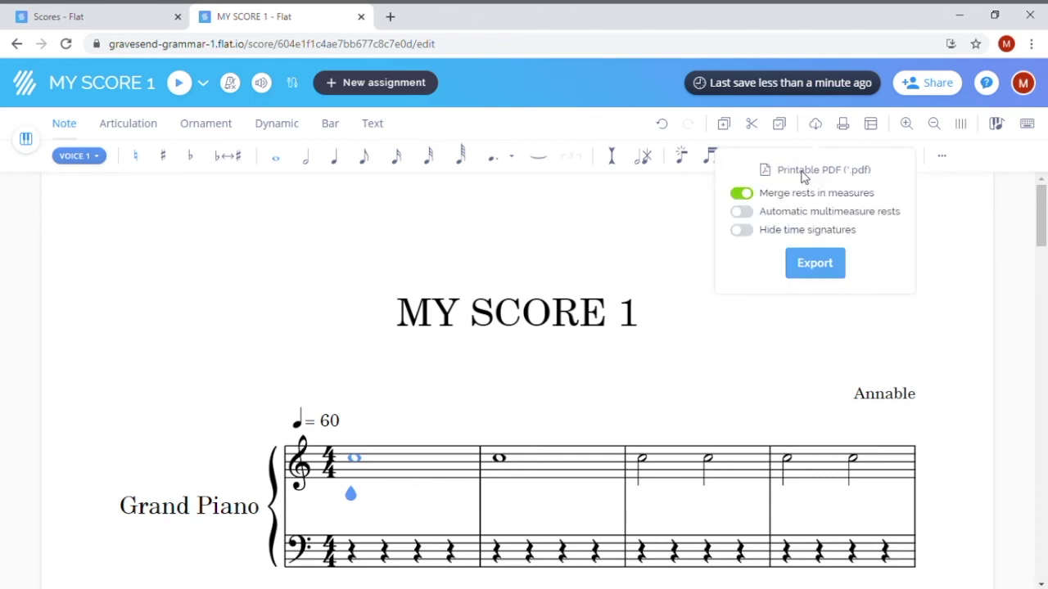
pyautogui.click(820, 266)
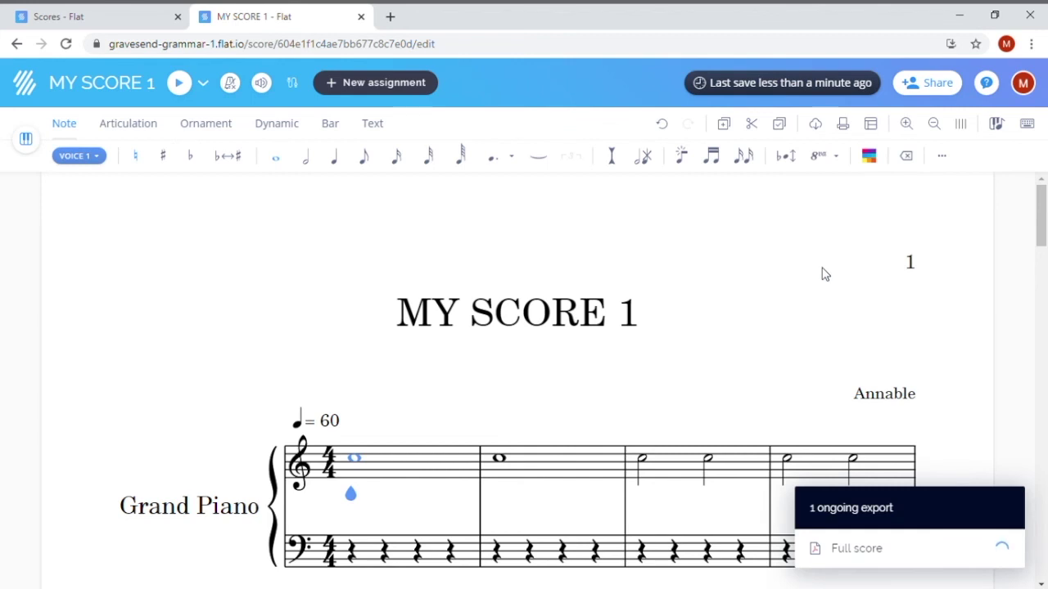